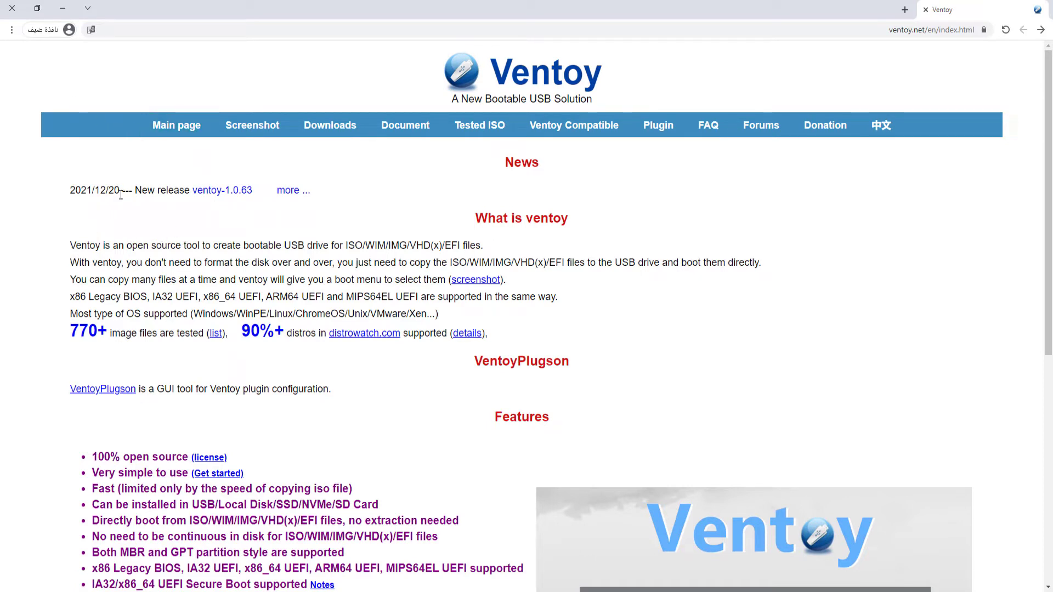
Download ventoy-1.0.63-windows.zip from the Ventoy releases page on GitHub.
click(332, 132)
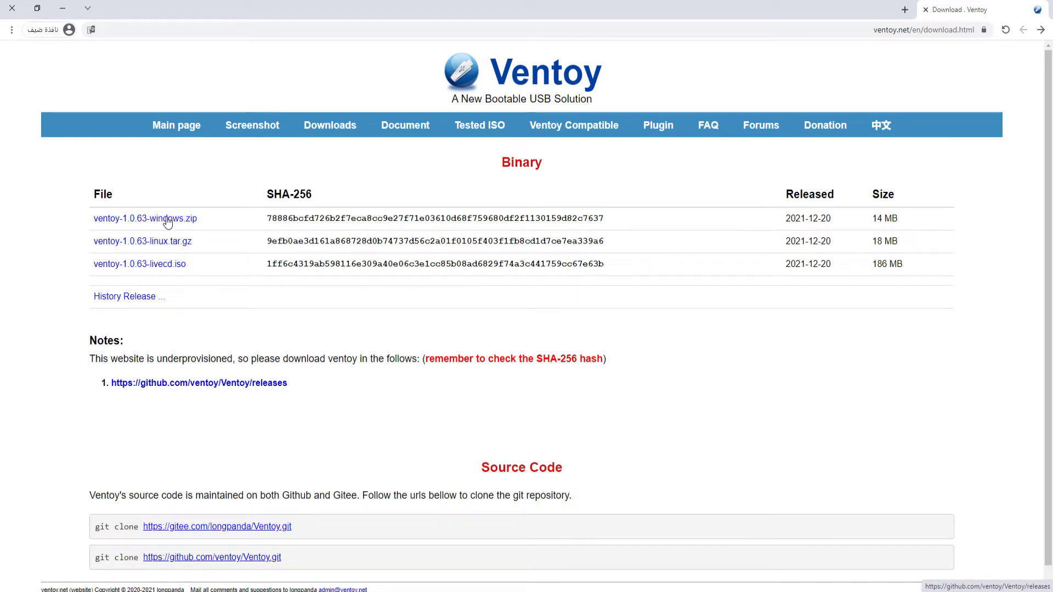
click(169, 220)
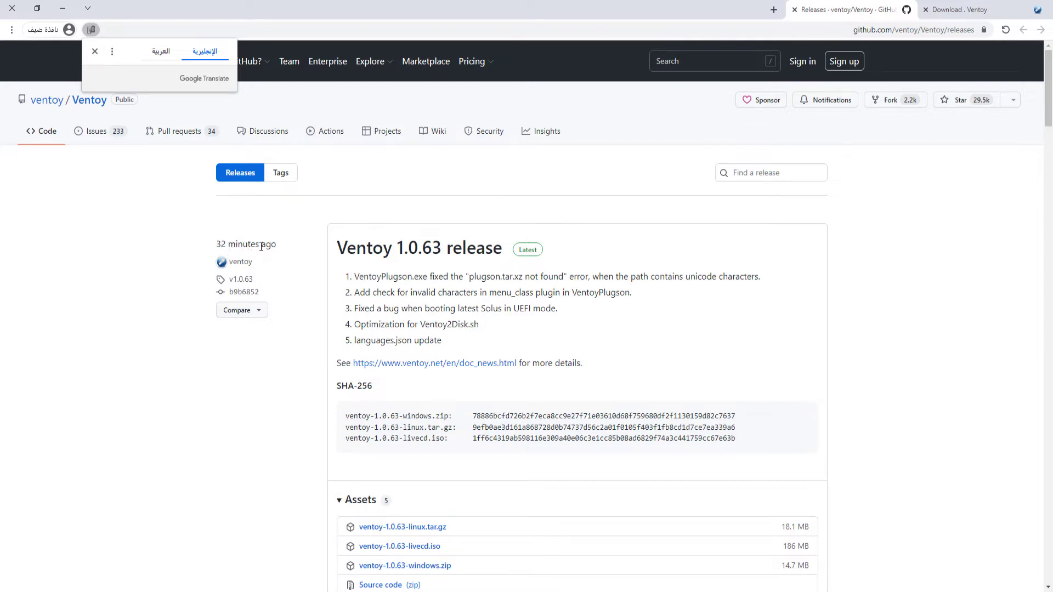
mouse_move(261, 246)
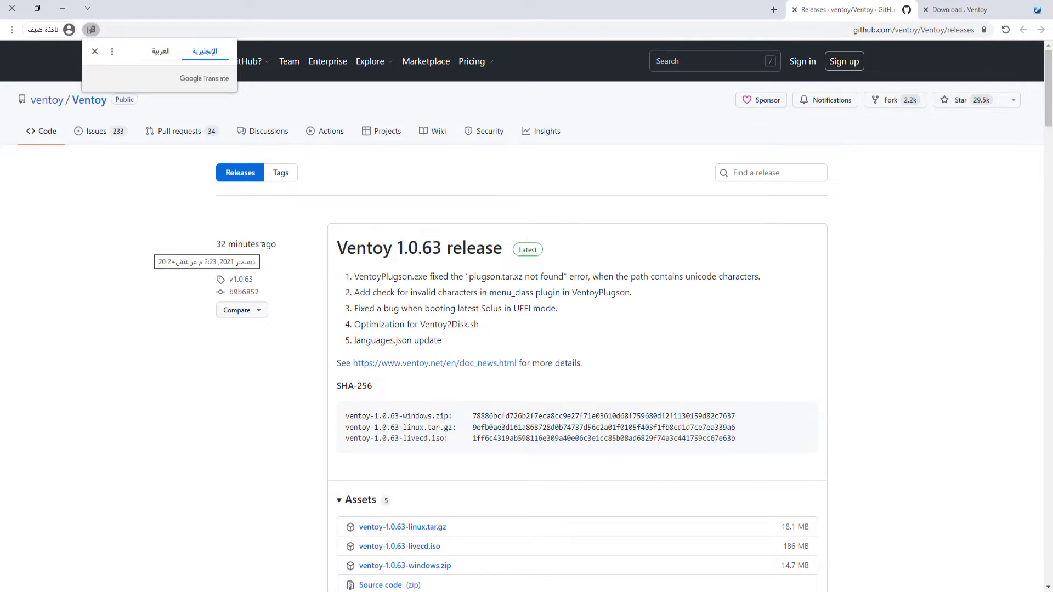
scroll(317, 443, down, 2)
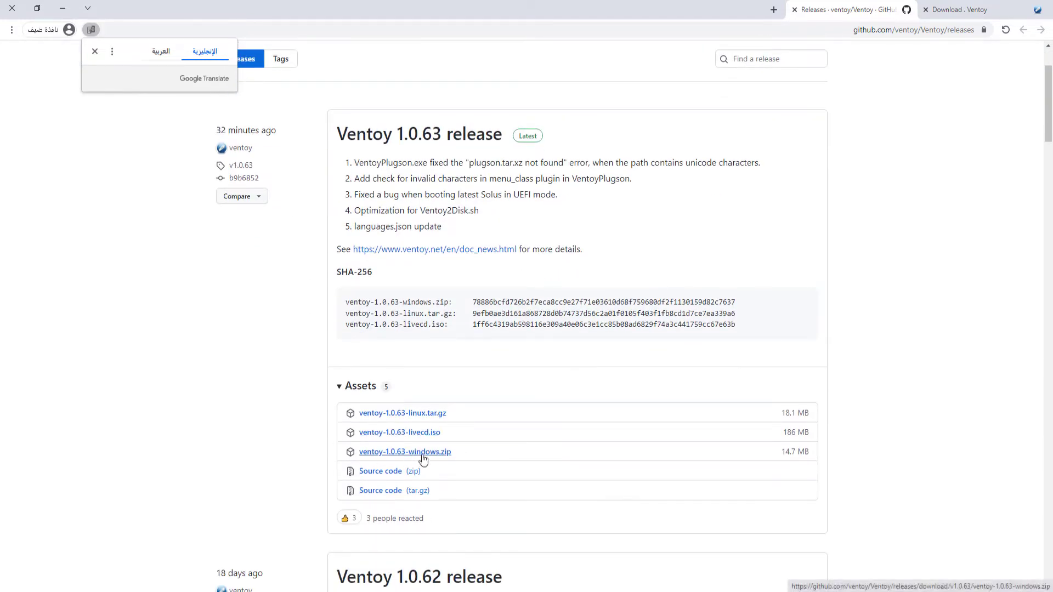
click(423, 456)
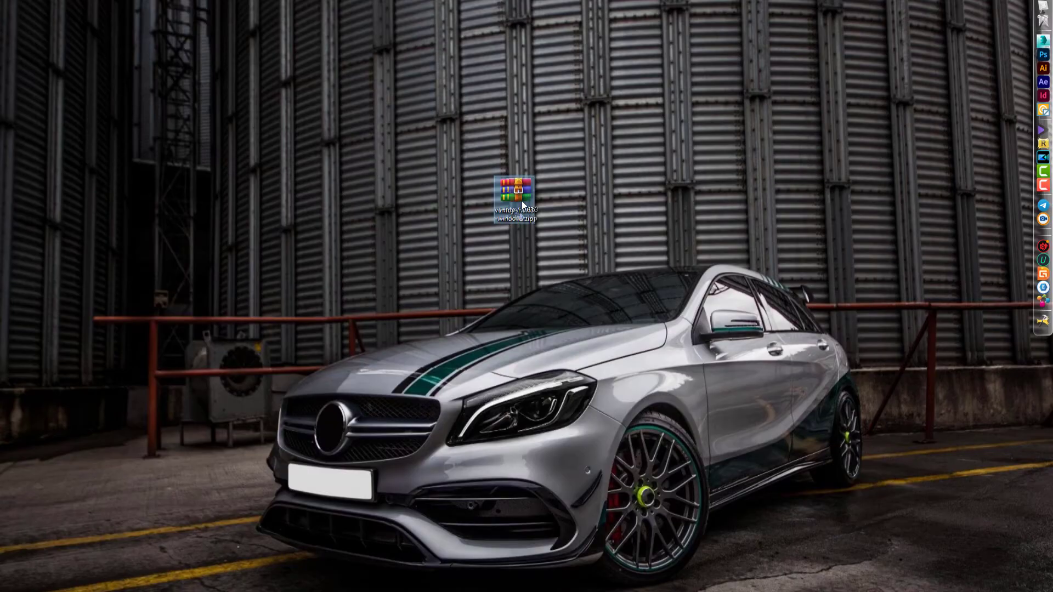
Reposition the downloaded Ventoy archive on the desktop and extract it to a ventoy-1.0.63-windows folder.
drag(522, 201, 923, 202)
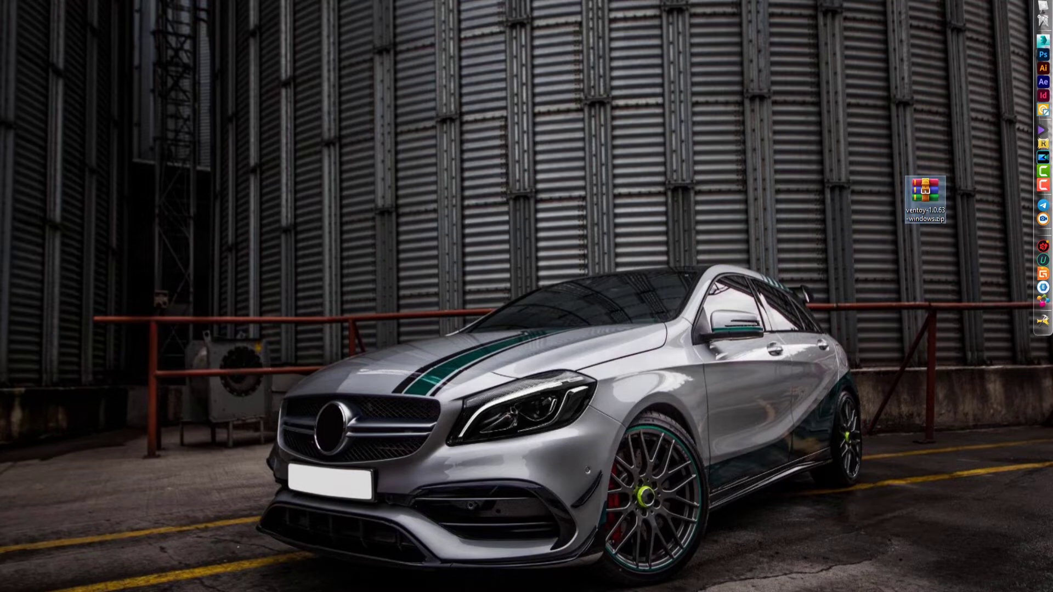
click(847, 249)
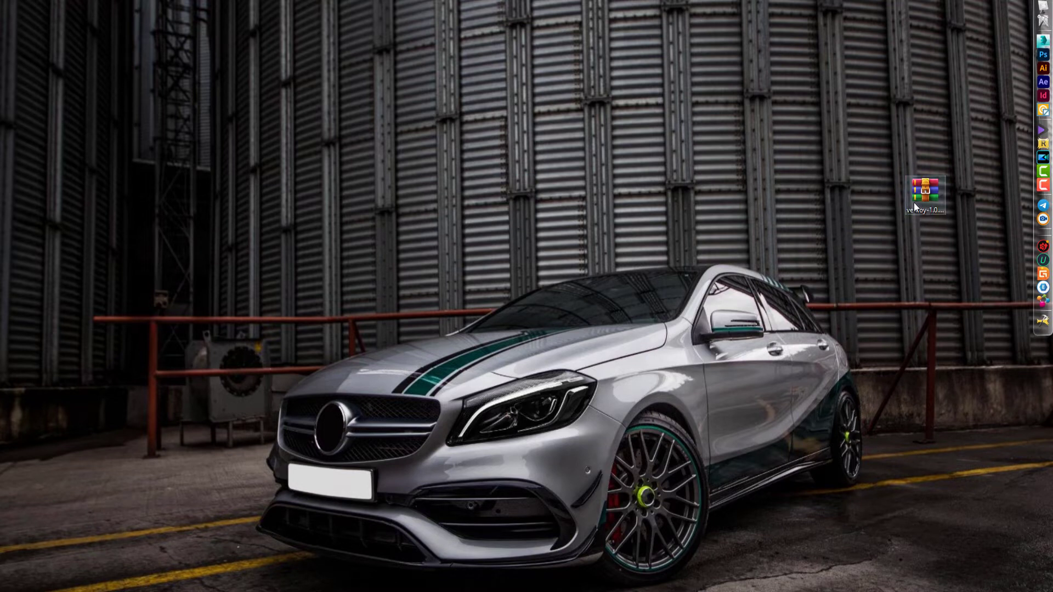
drag(925, 201, 776, 199)
right_click(761, 195)
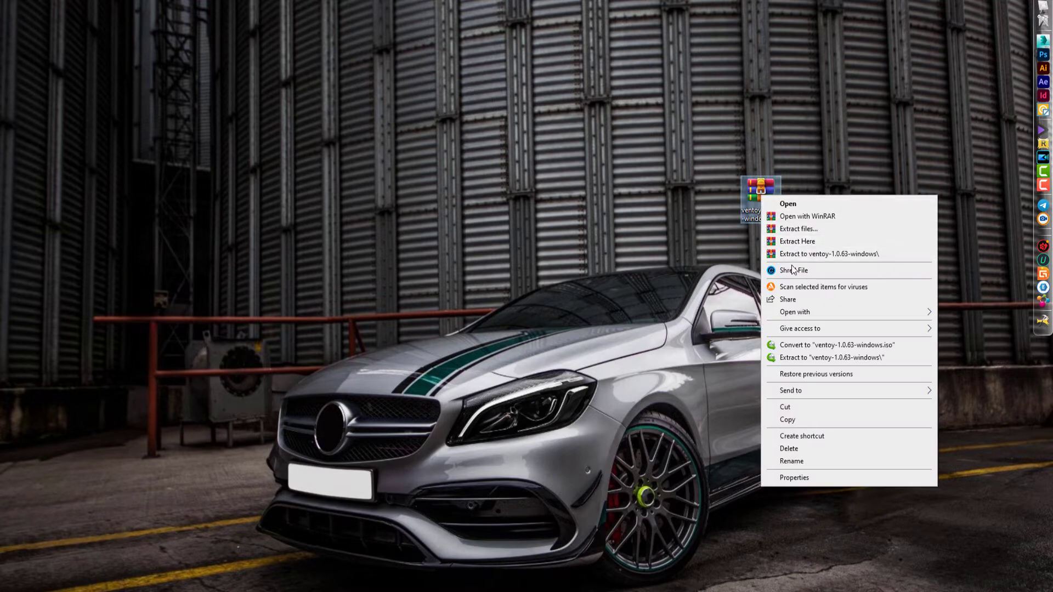
click(821, 256)
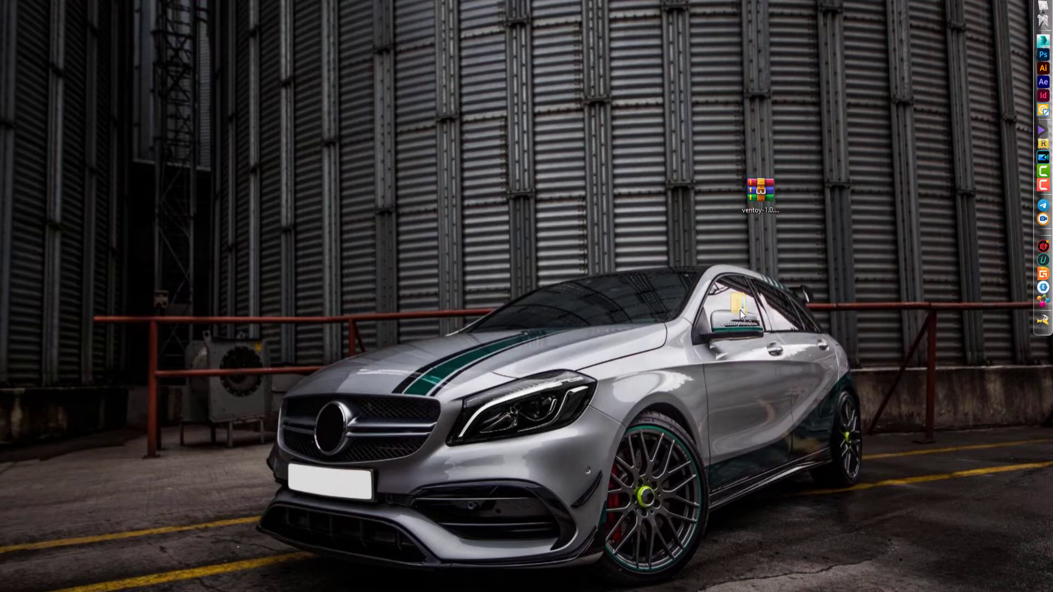
Place the extracted ventoy-1.0.63-windows folder beside the archive and open its ventoy-1.0.63 subfolder.
click(694, 199)
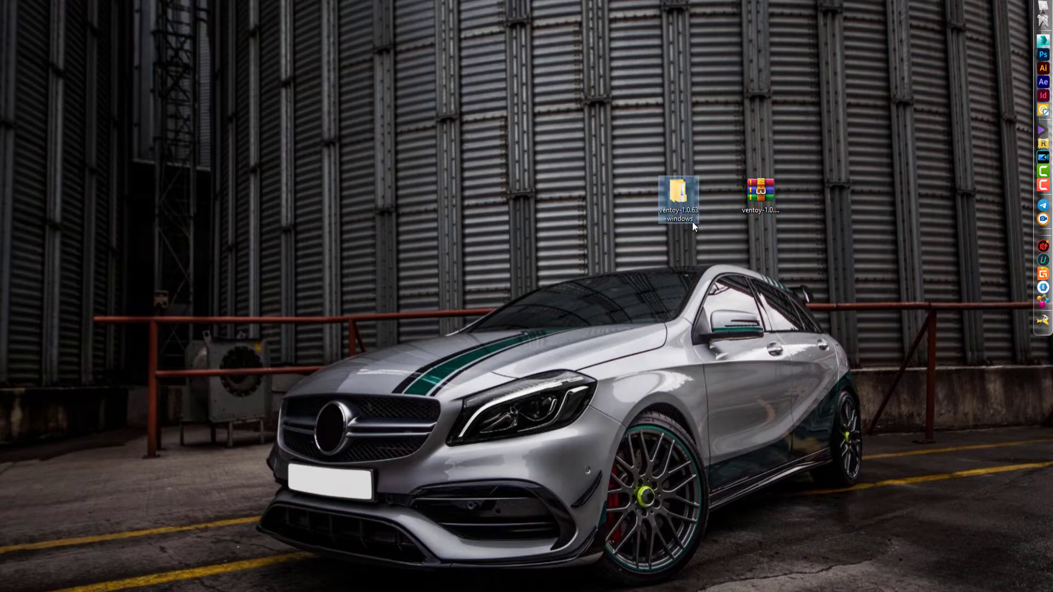
double_click(672, 201)
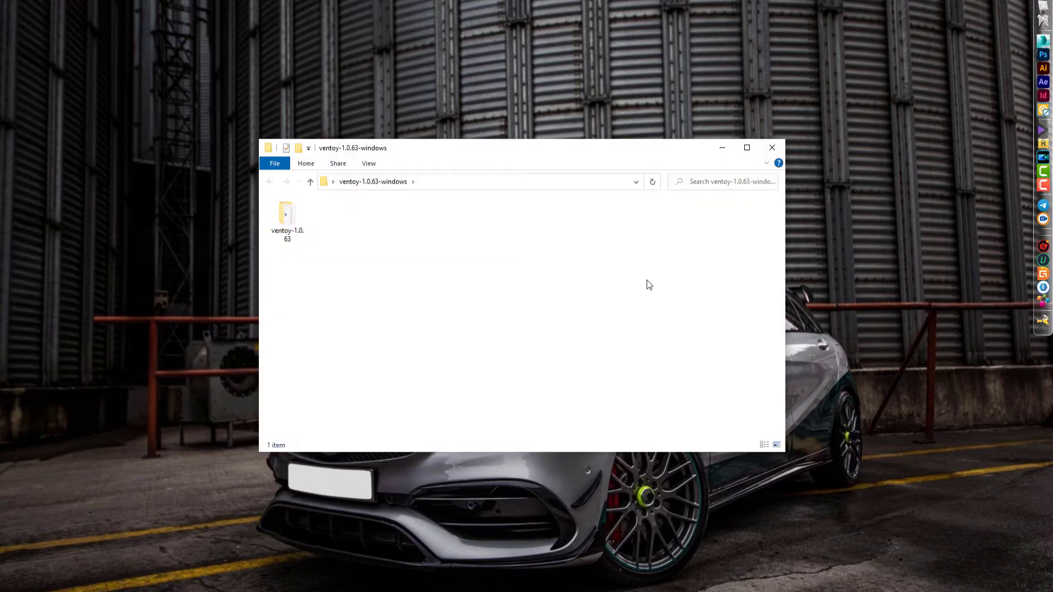
double_click(287, 229)
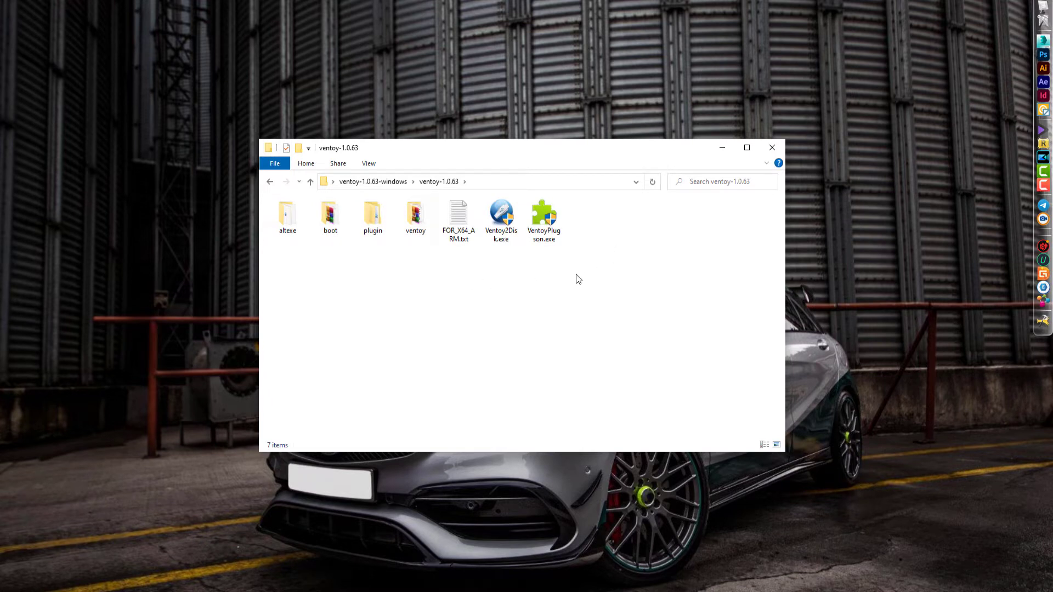
Run Ventoy2Disk.exe as administrator and move its window clear of the program files in the folder.
drag(576, 280, 295, 250)
click(496, 262)
click(500, 233)
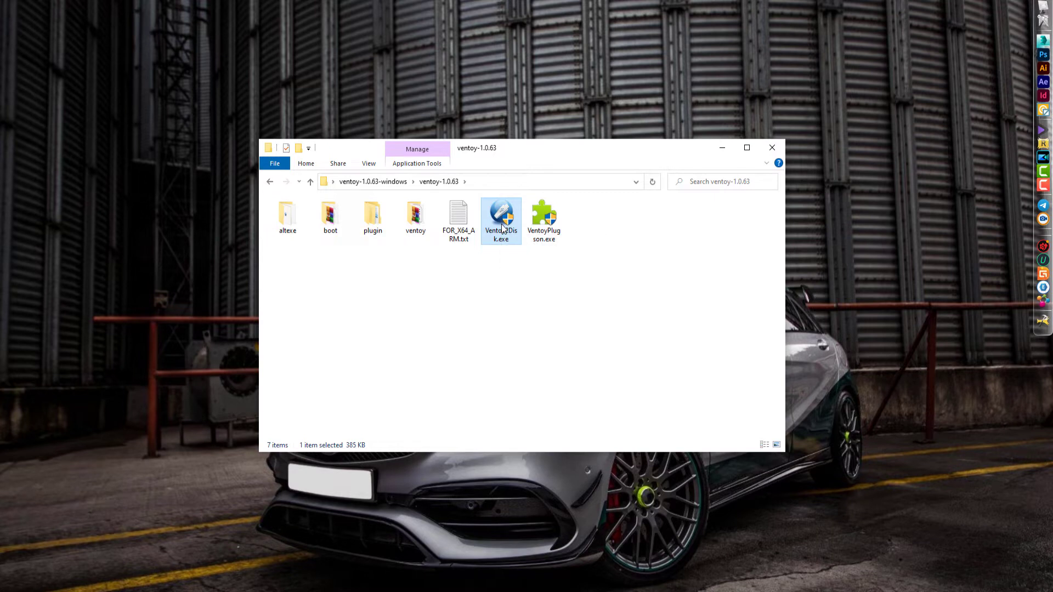
right_click(500, 224)
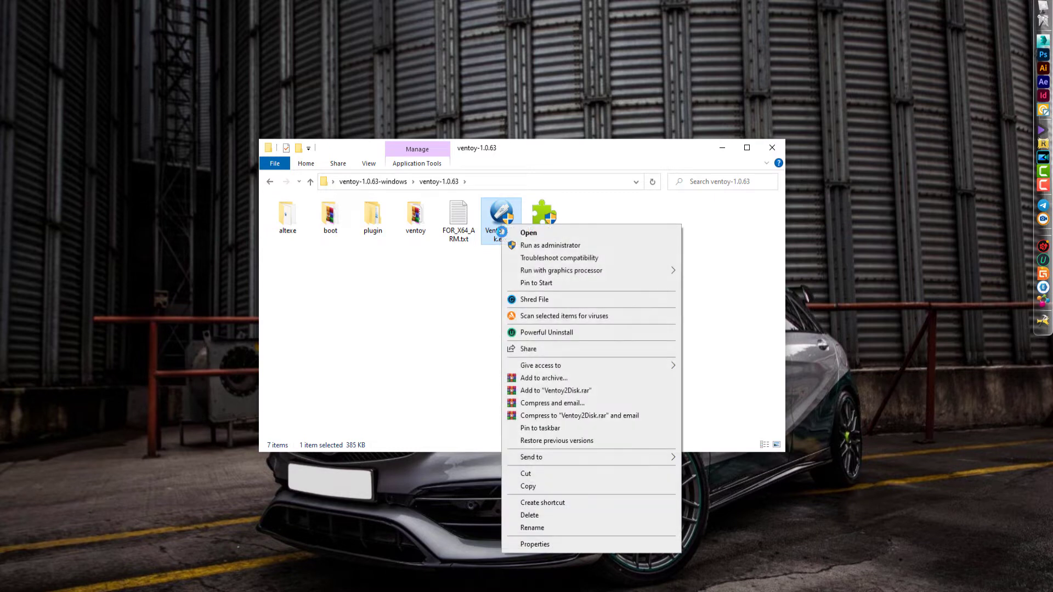
click(537, 247)
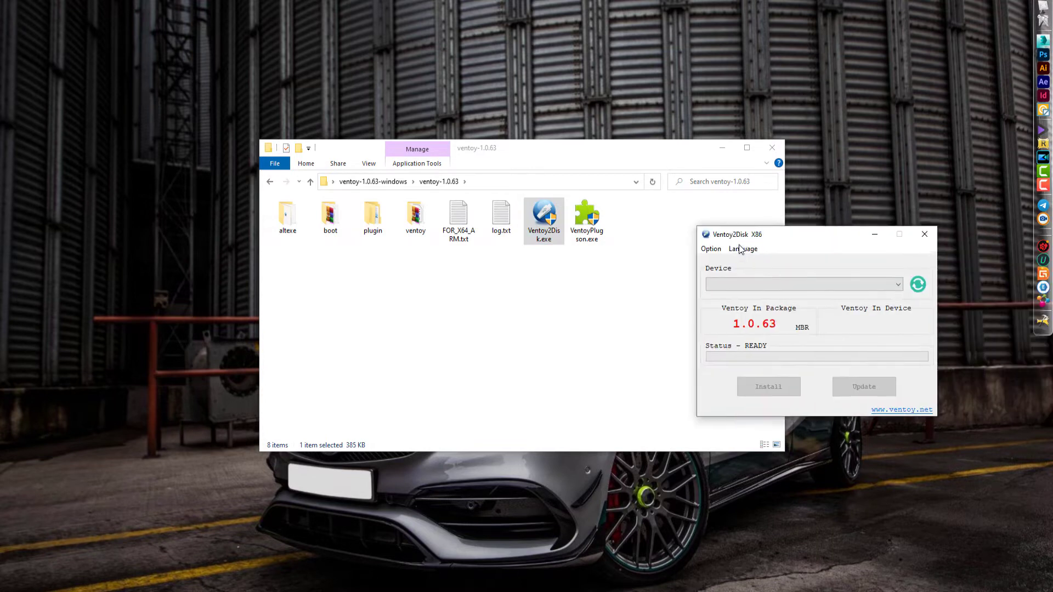
drag(821, 247, 193, 262)
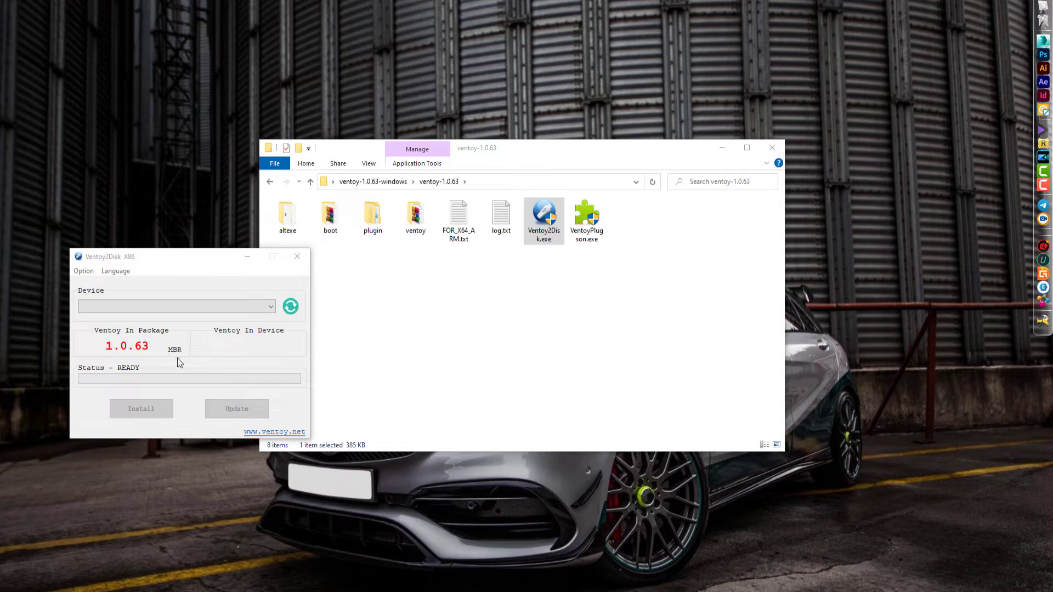
Switch the partition style to GPT and back to MBR in Ventoy2Disk.
click(83, 271)
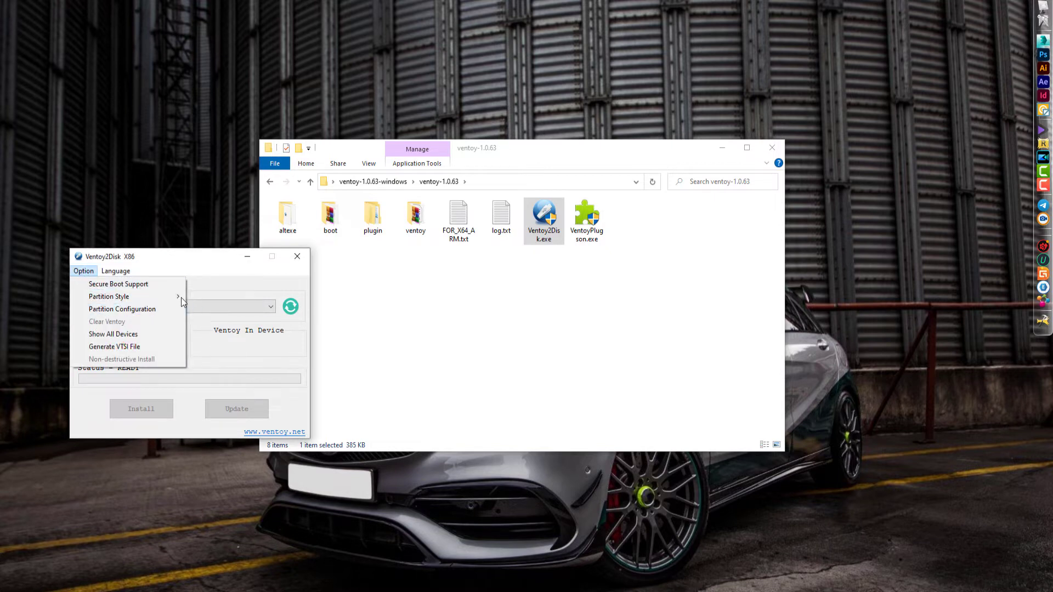
mouse_move(180, 297)
click(206, 307)
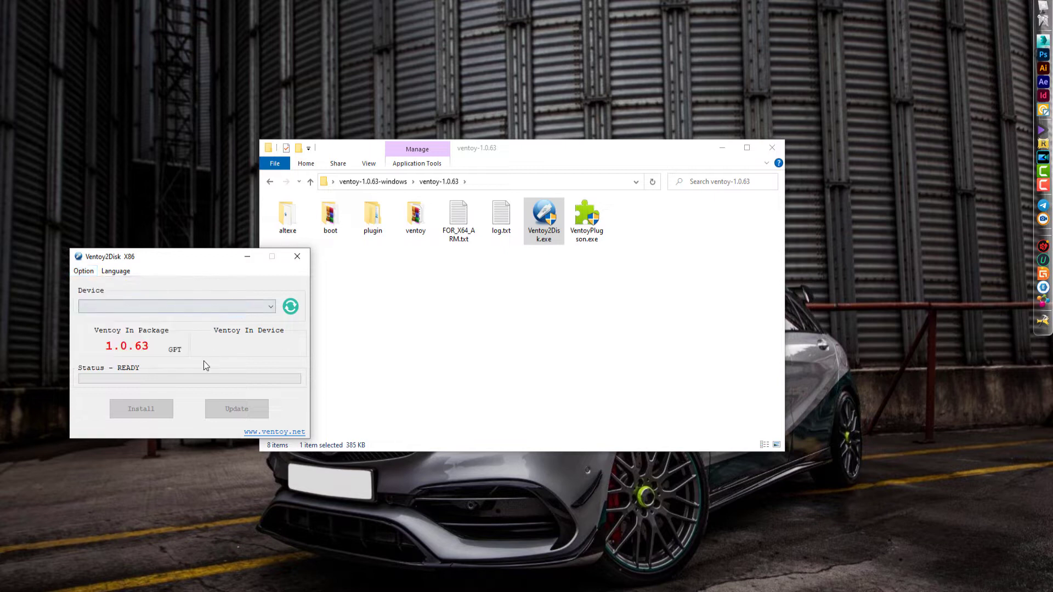
click(84, 270)
mouse_move(137, 298)
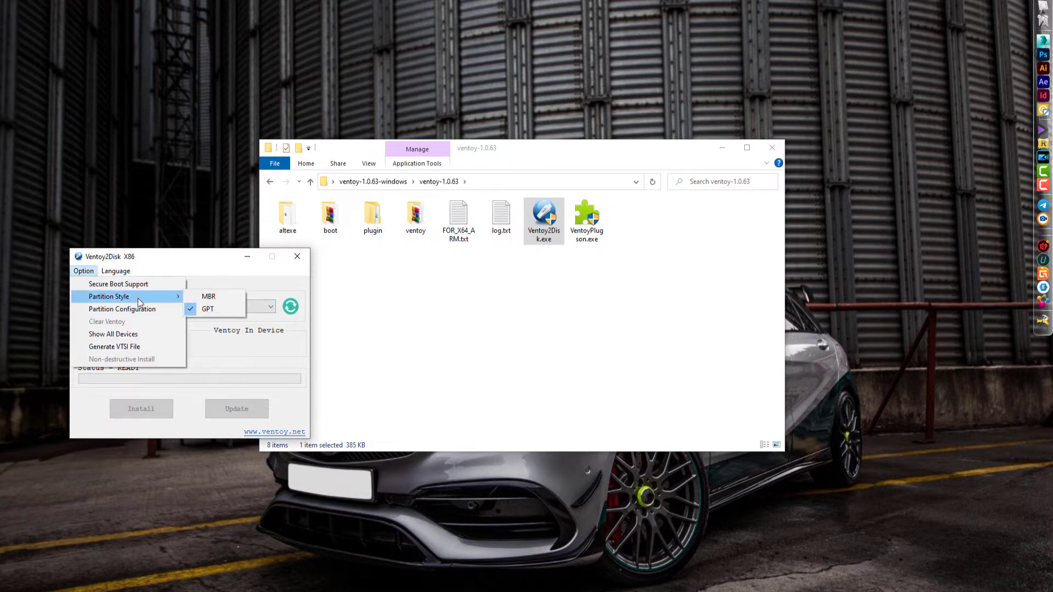
click(200, 296)
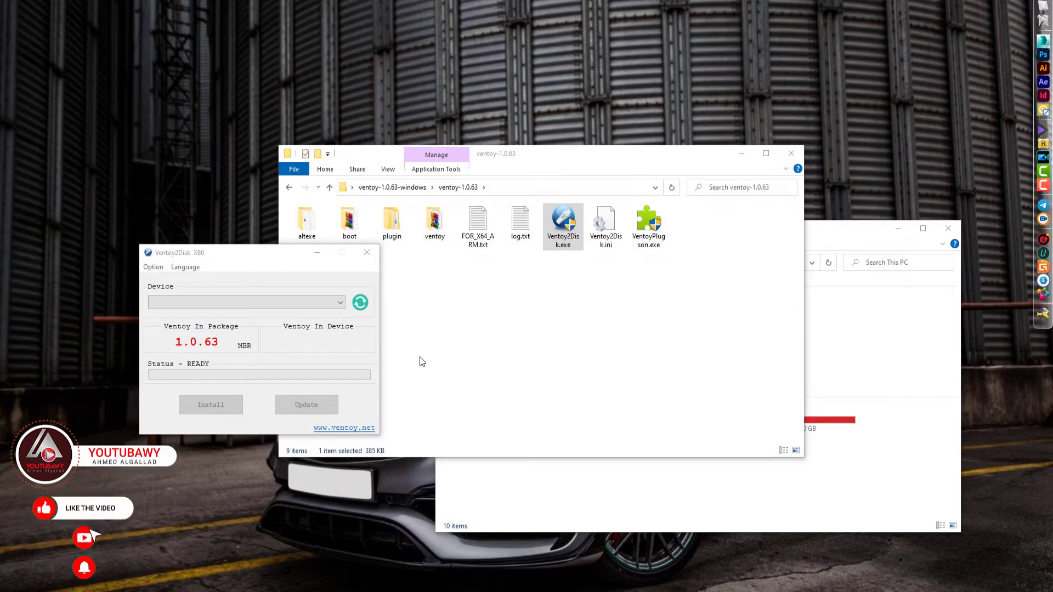
Close the USB drive's folder window, refresh Ventoy2Disk's device list and select the 64GB Kingston DataTraveler 3.0 on F:.
click(334, 302)
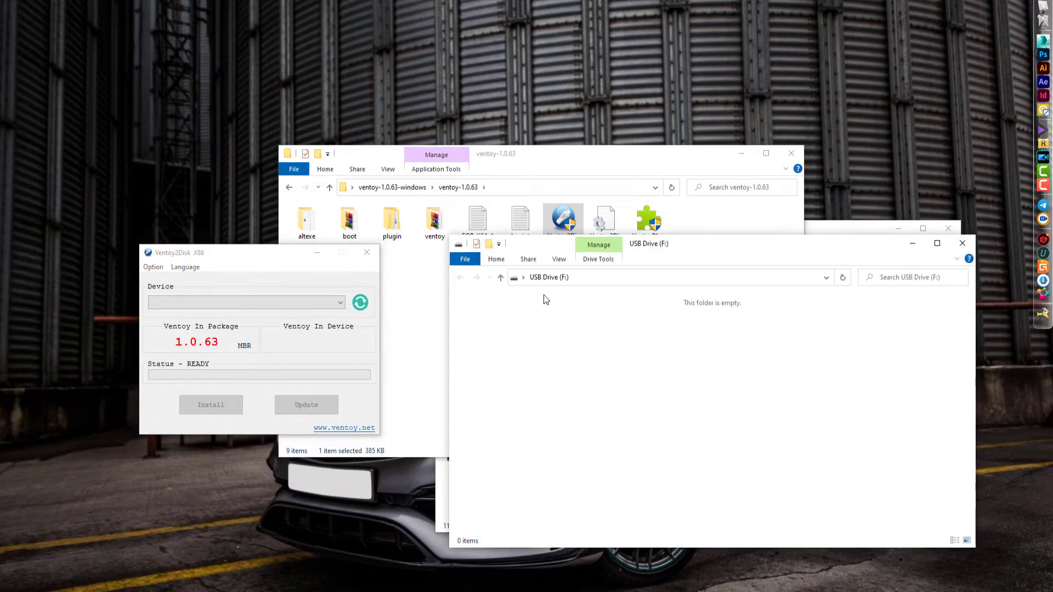
click(504, 278)
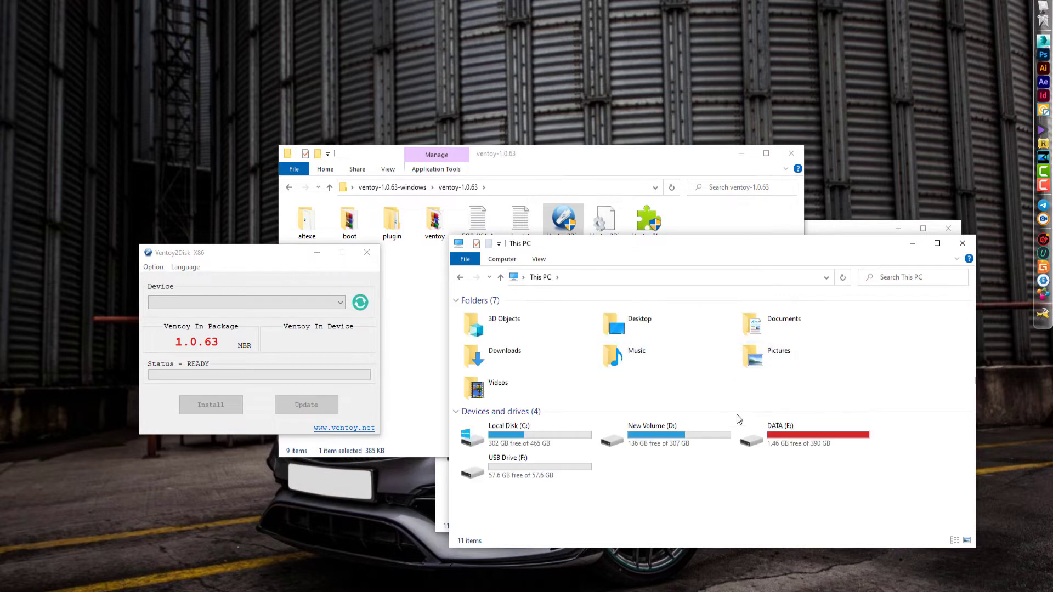
click(963, 243)
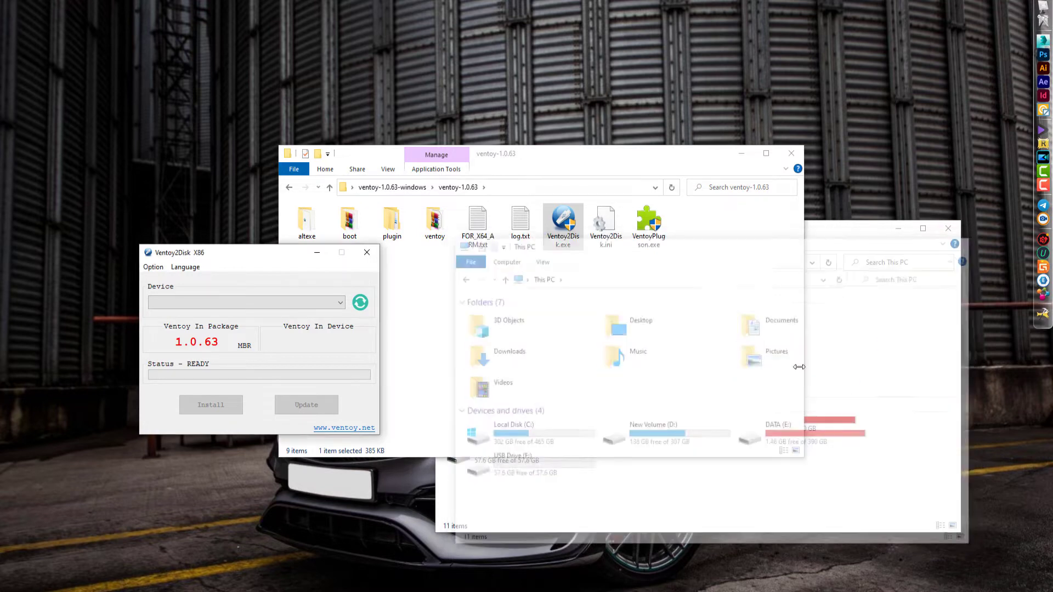
click(360, 303)
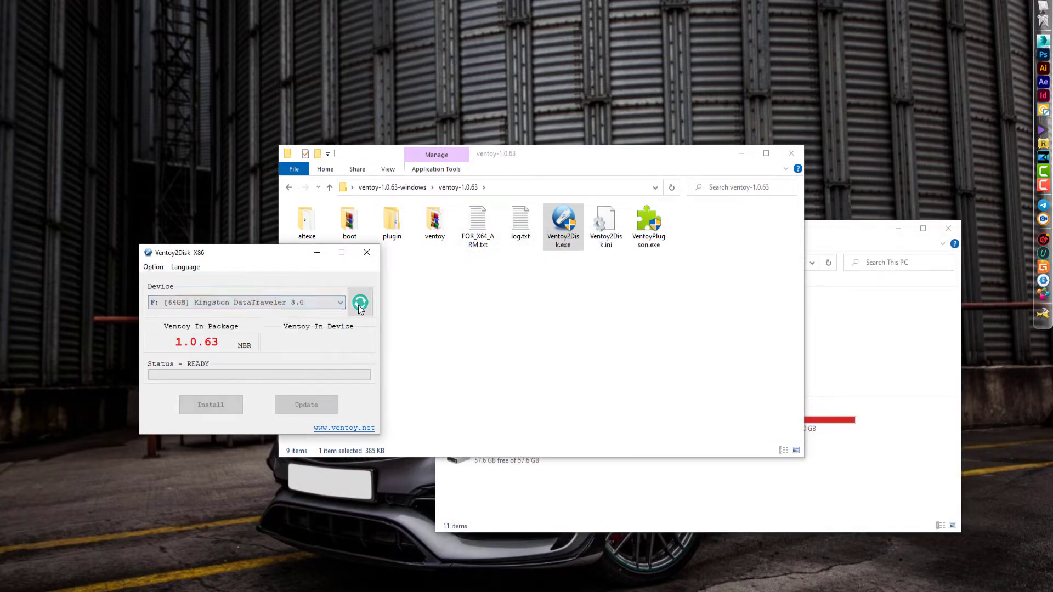
click(331, 303)
click(229, 313)
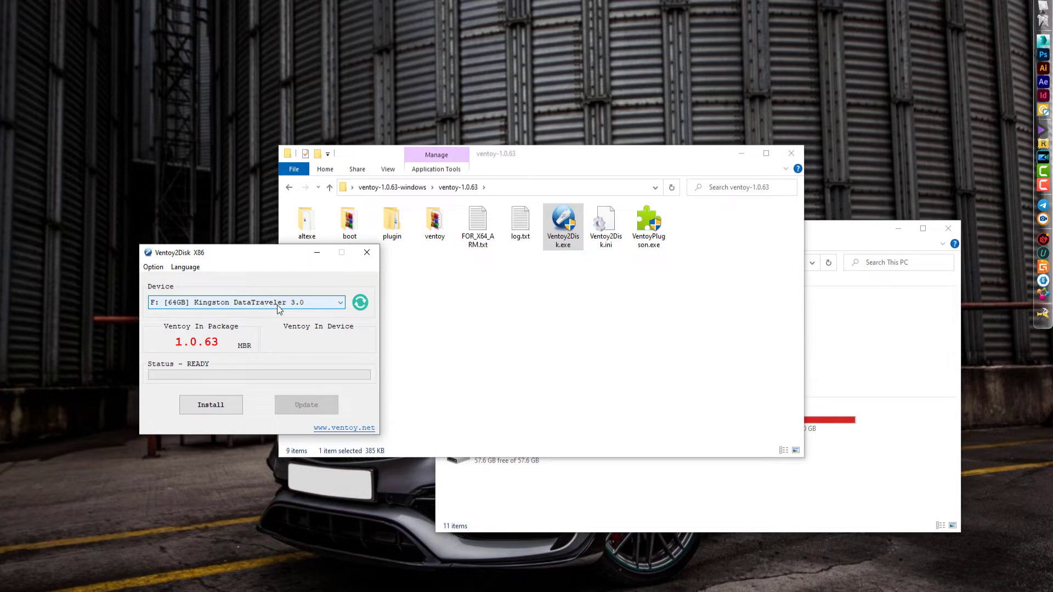
Install Ventoy on the selected Kingston drive, accepting both formatting warnings, and dismiss the completion message.
click(215, 407)
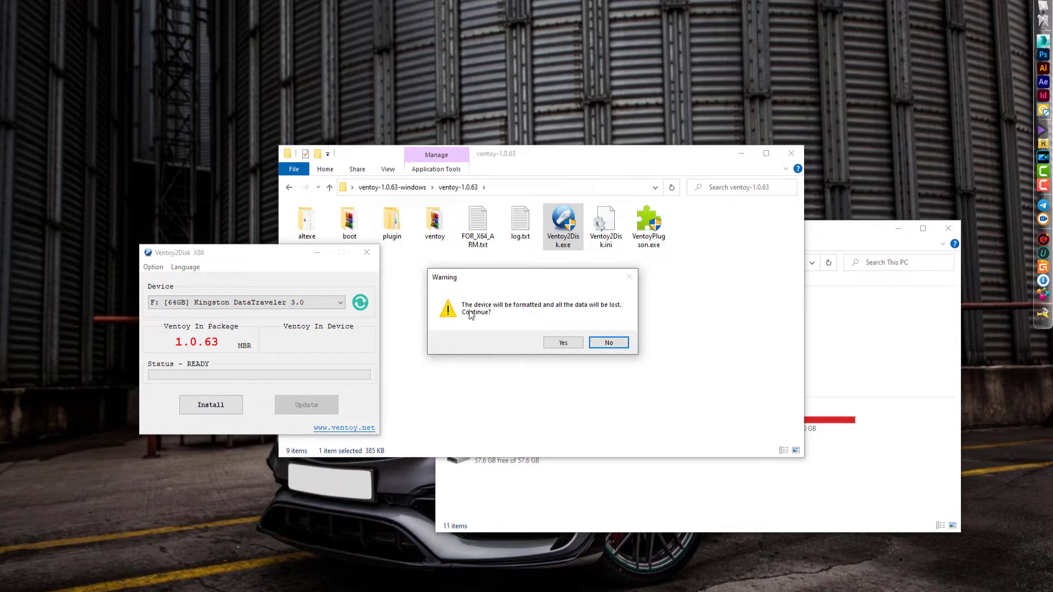
click(563, 343)
click(564, 343)
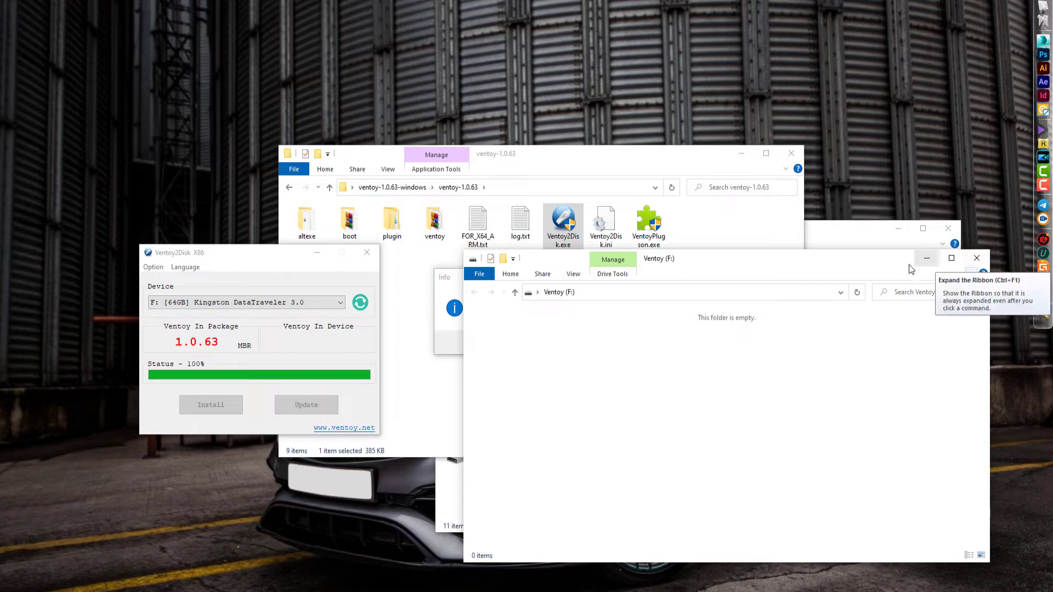
drag(834, 261, 827, 68)
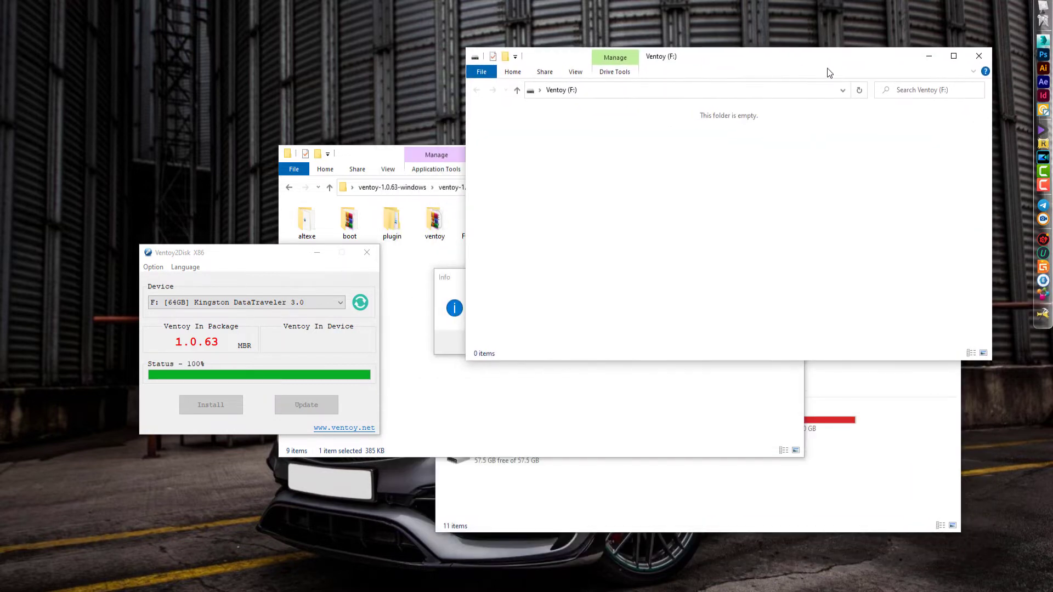
click(455, 327)
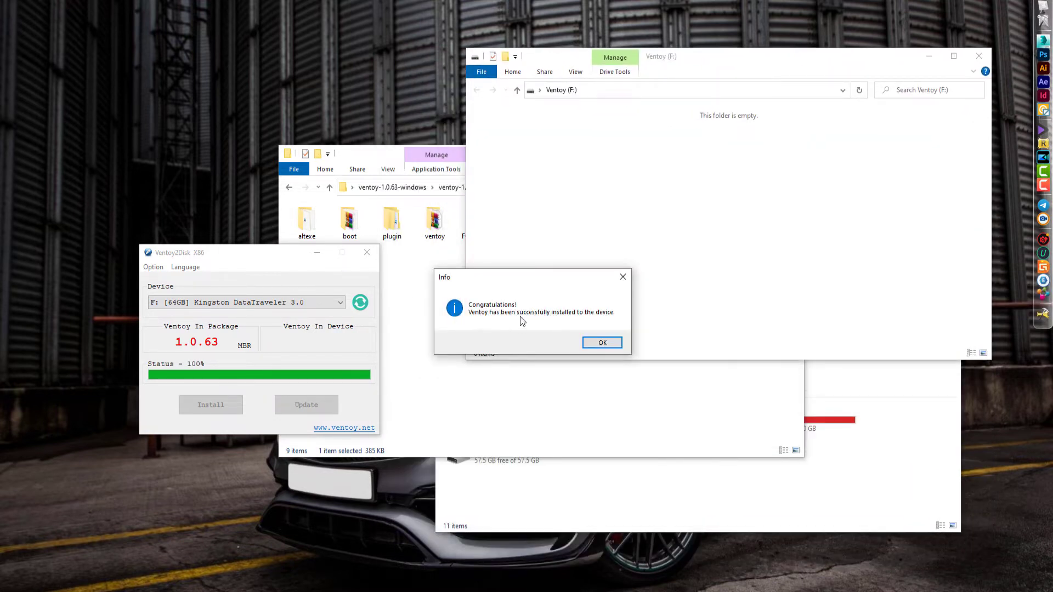
click(607, 344)
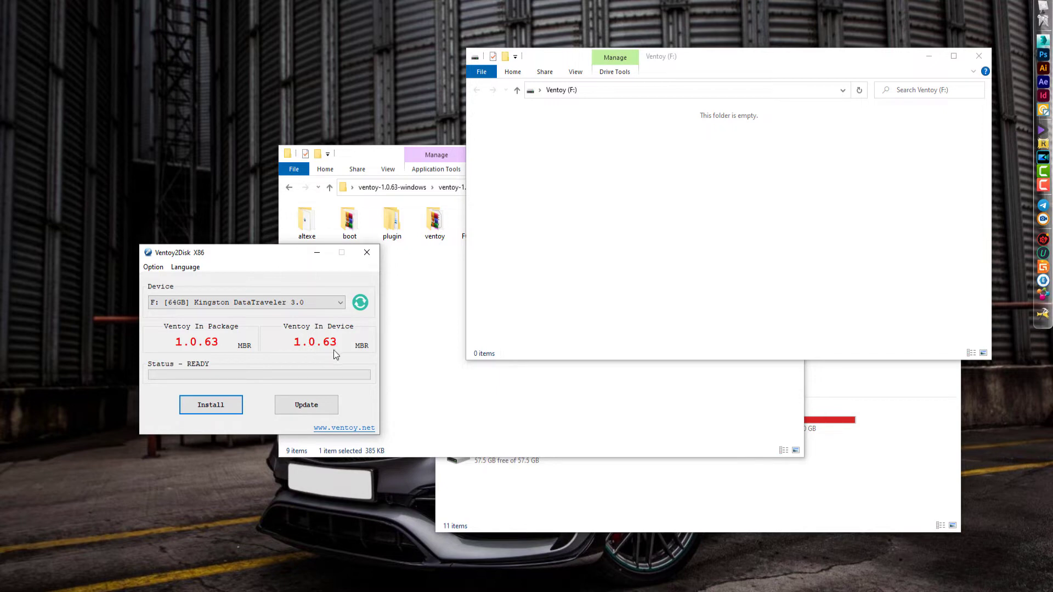
Update Ventoy on the Kingston drive, accepting the upgrade and dismissing the completion message.
click(305, 406)
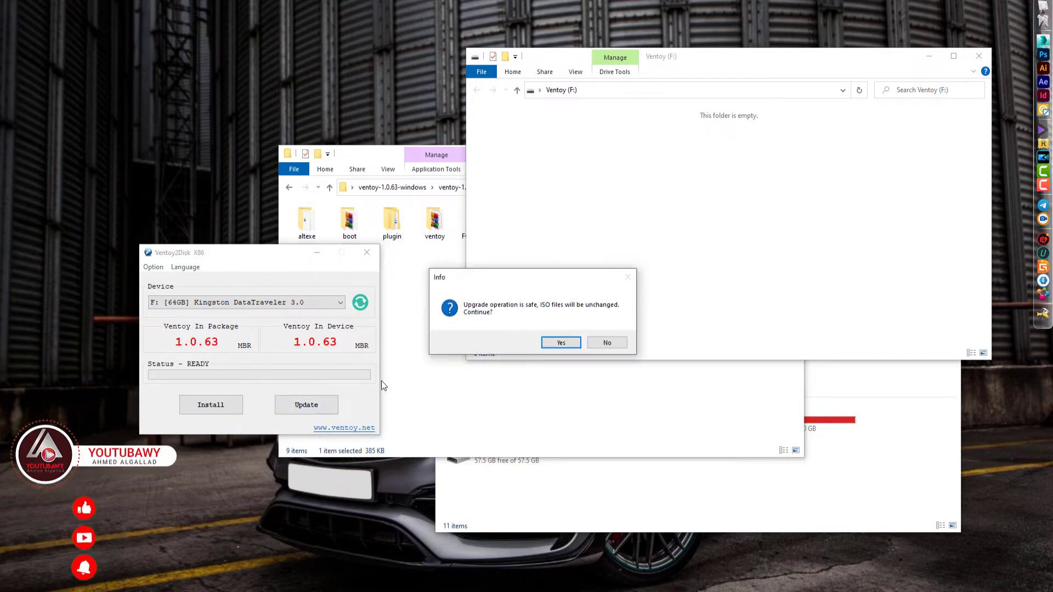
click(553, 341)
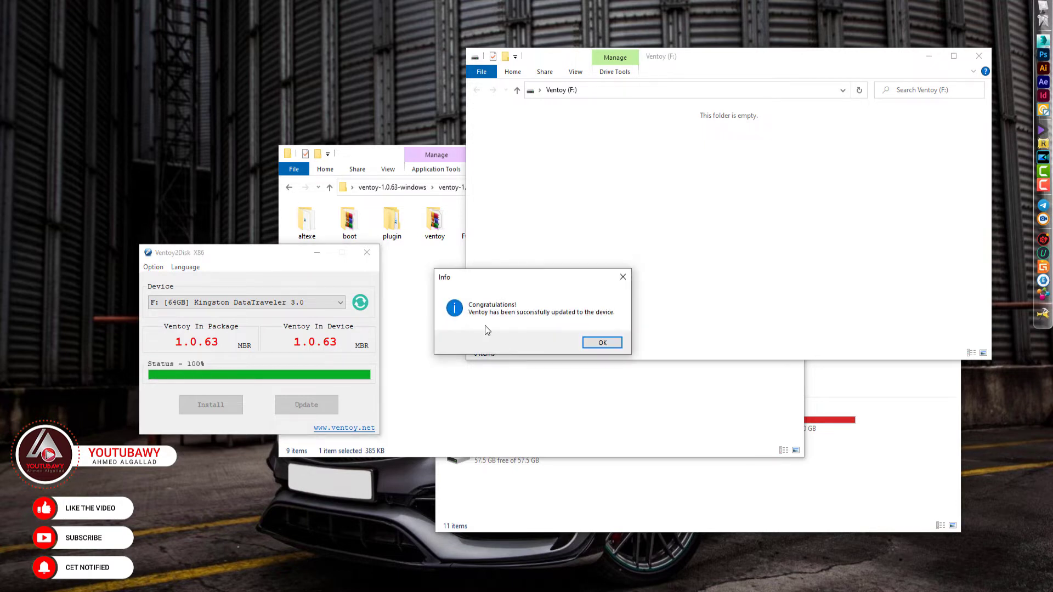
click(602, 342)
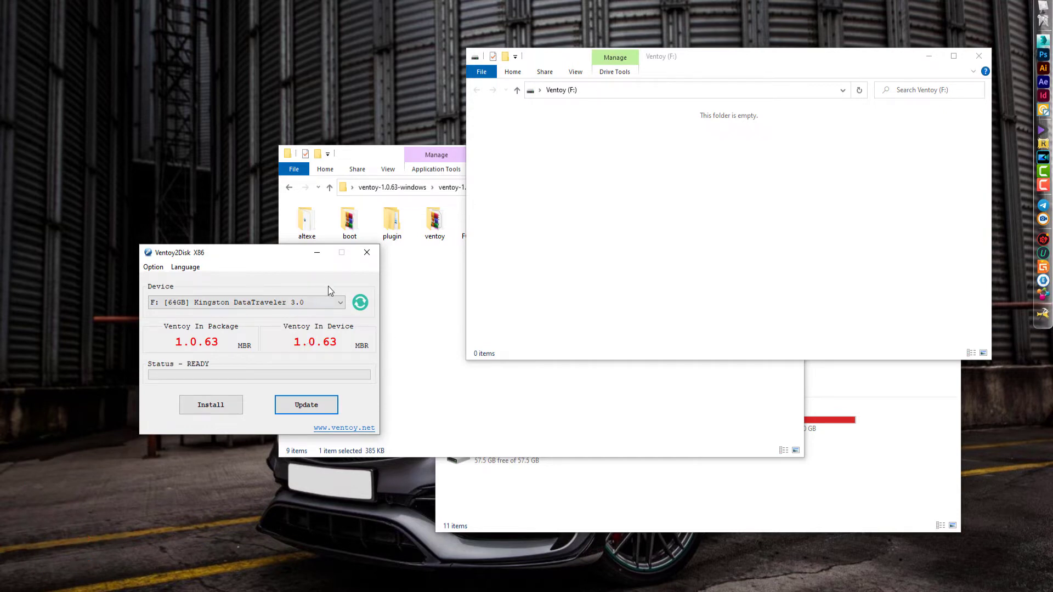
Move the Ventoy2Disk window clear of the folder windows and bring the ventoy-1.0.63 folder to the front.
drag(274, 253, 151, 123)
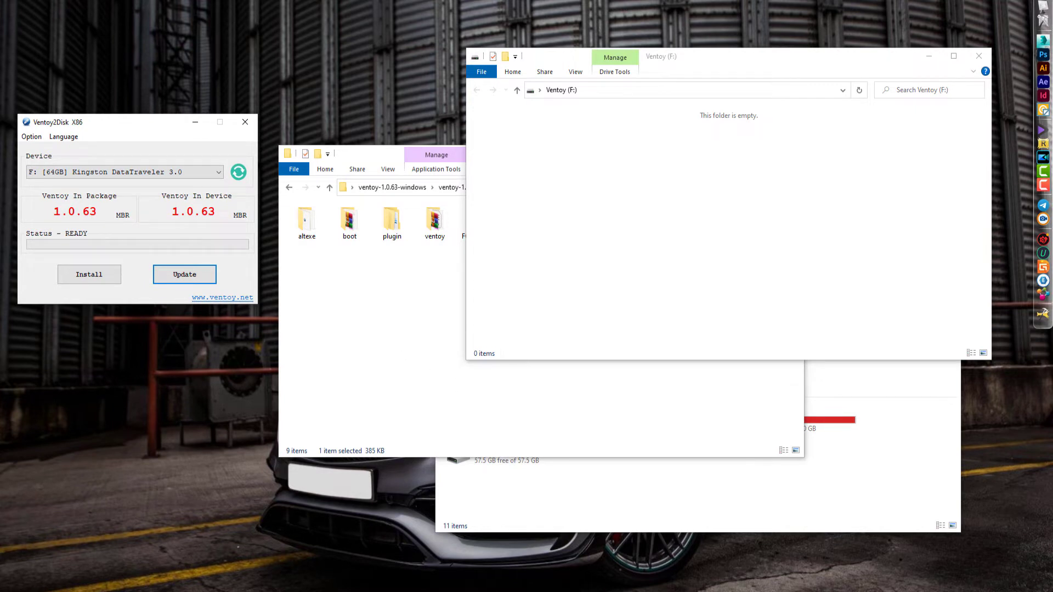
click(926, 243)
click(411, 349)
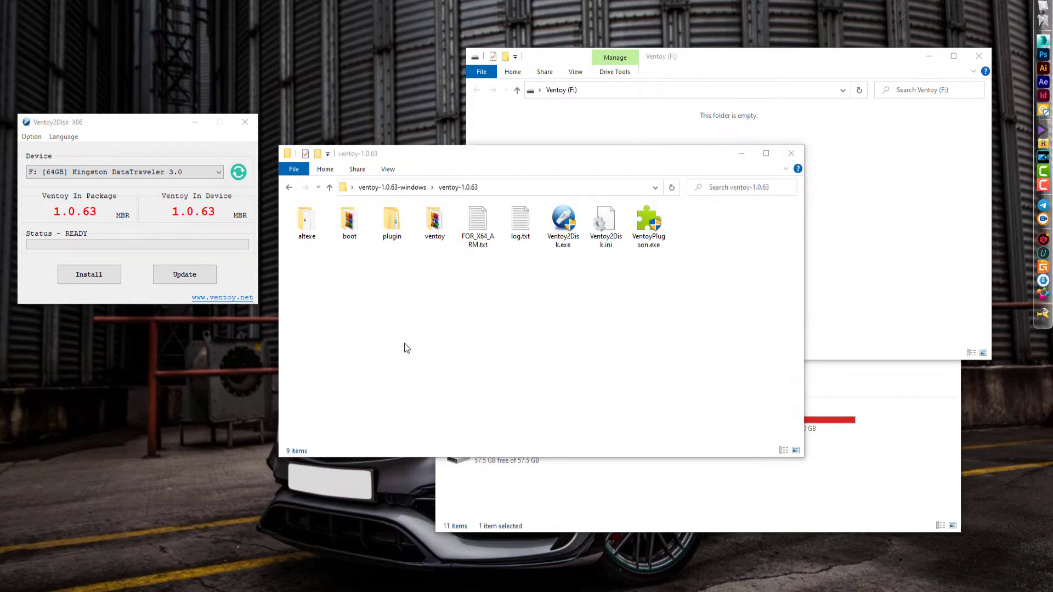
Close the ventoy-1.0.63 folder window and the This PC window.
click(791, 154)
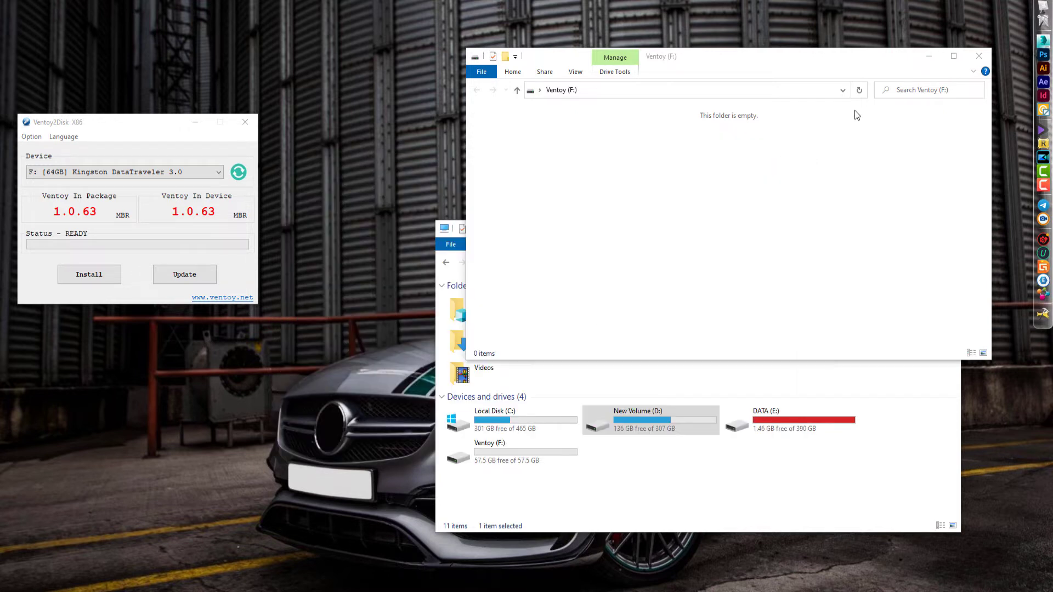
click(909, 465)
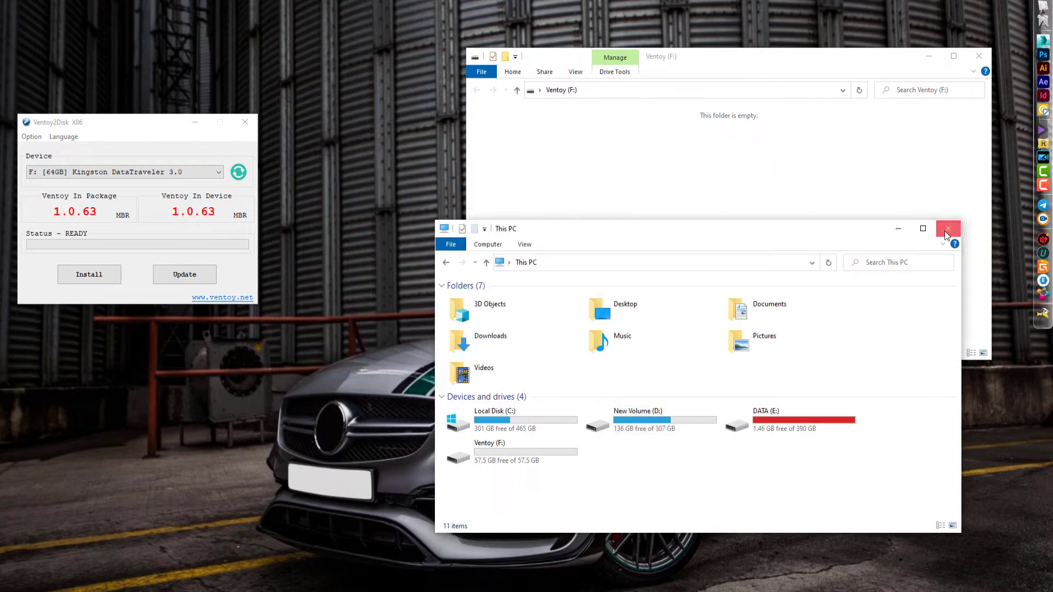
click(944, 231)
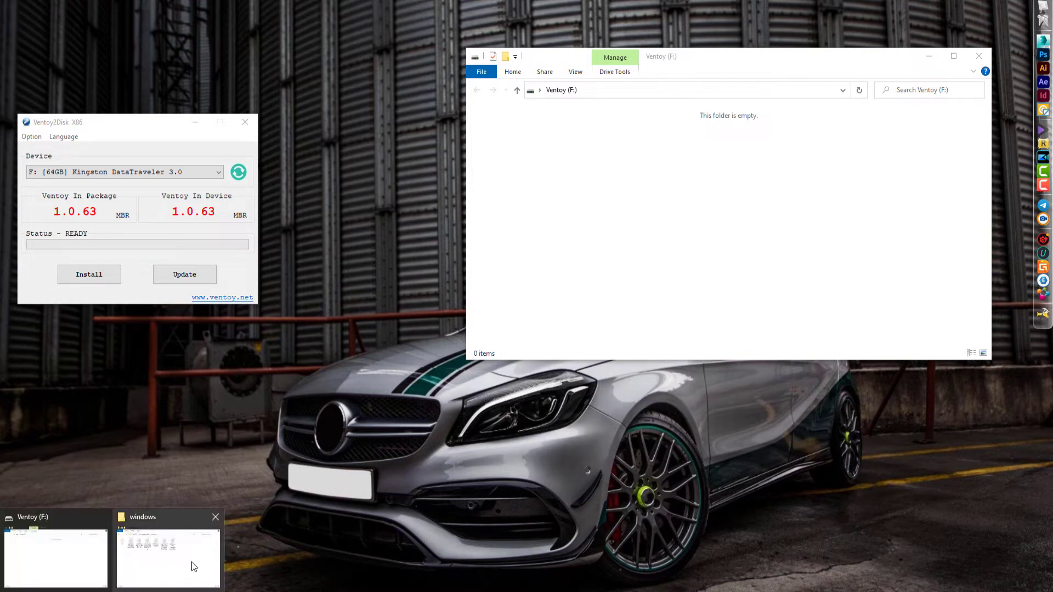
Bring up the windows folder on drive D:, place it beside the Ventoy (F:) window and show its files in details view.
click(165, 555)
drag(695, 62, 364, 291)
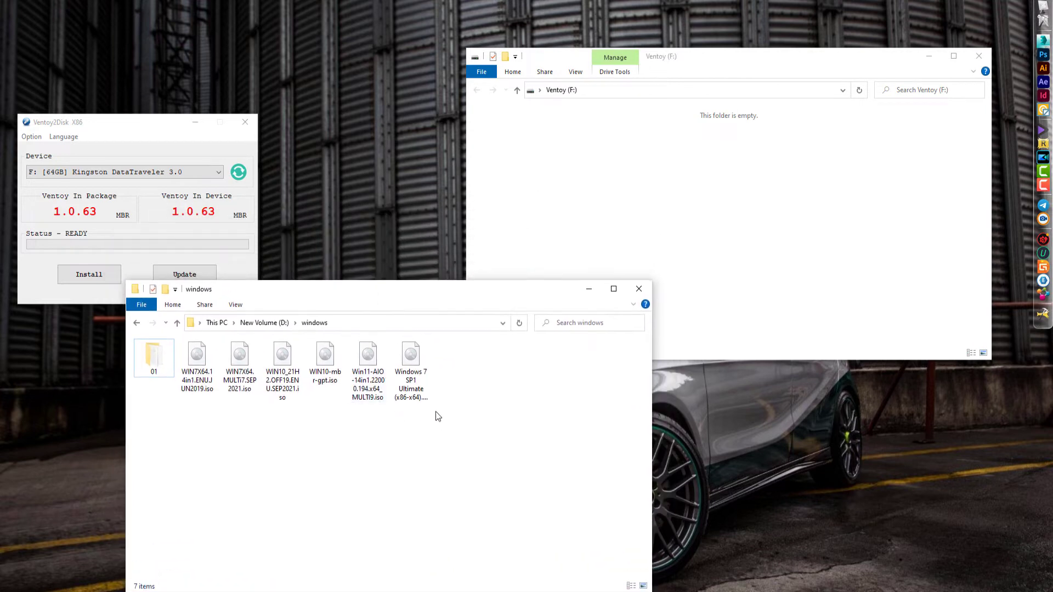
drag(430, 294, 445, 198)
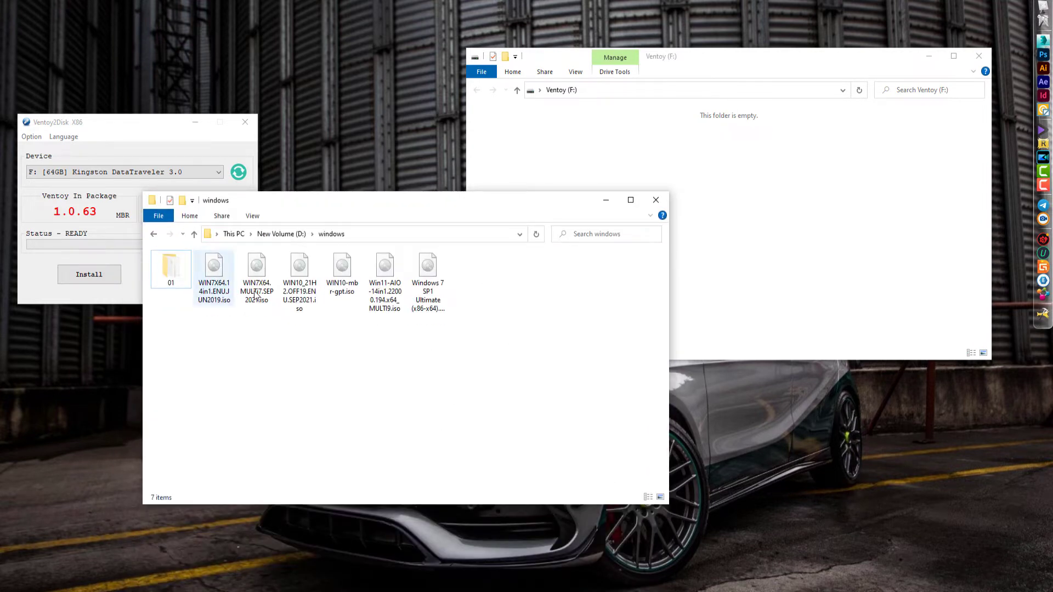
click(648, 496)
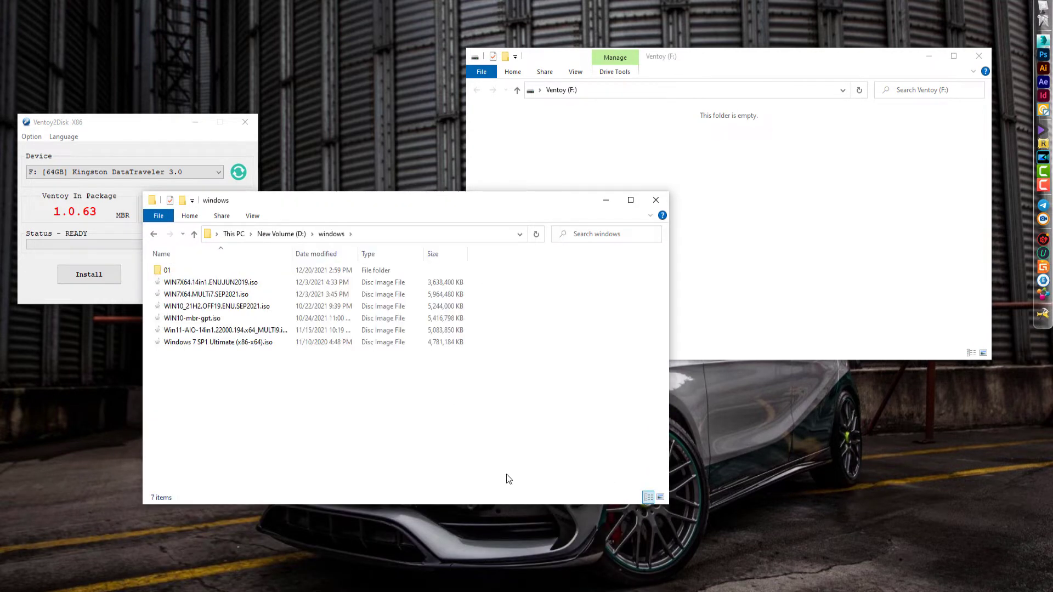
click(229, 296)
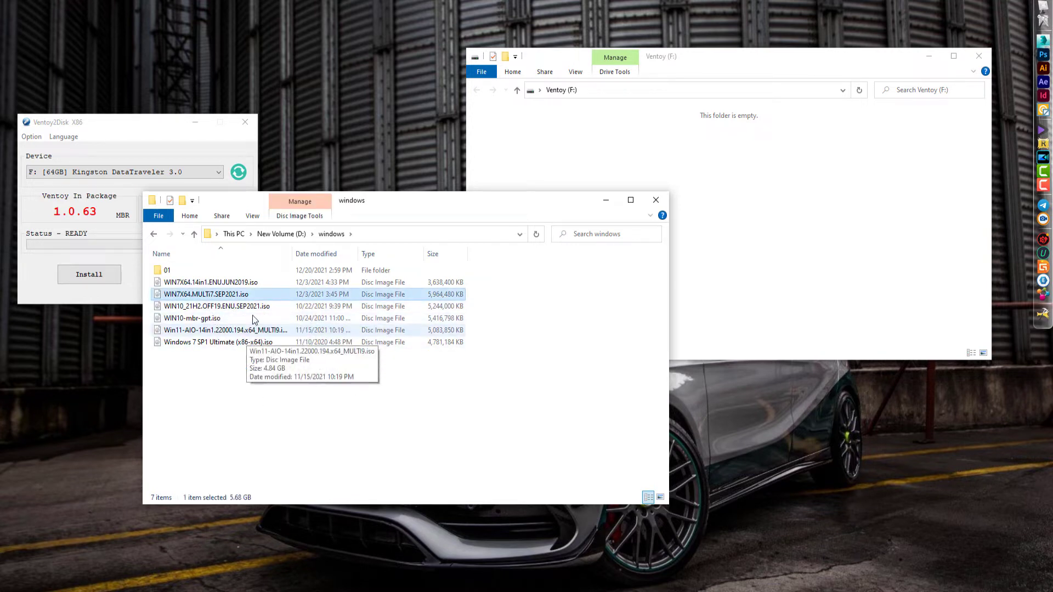
ctrl+click(201, 308)
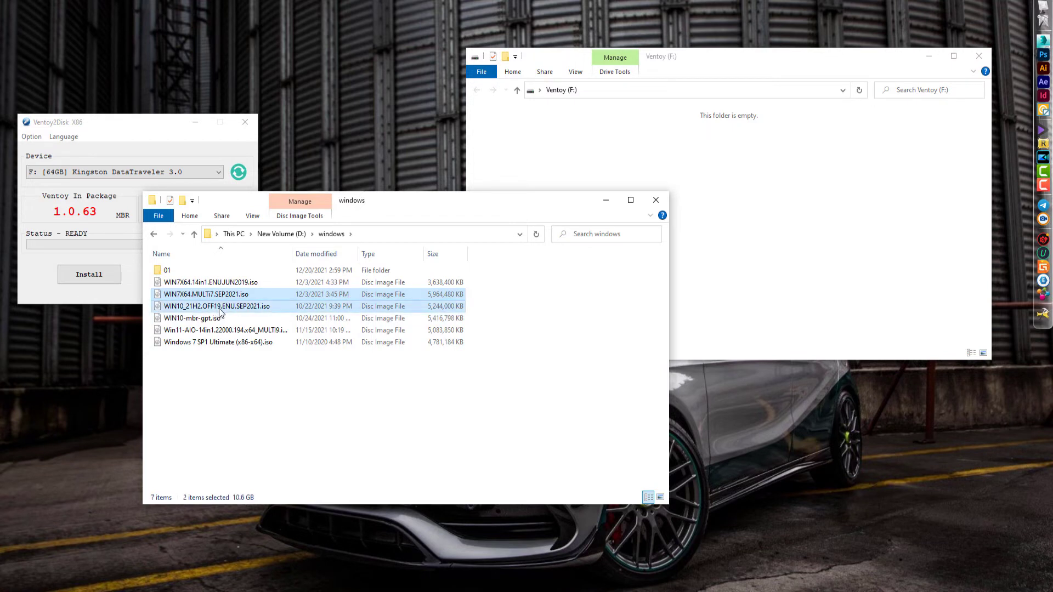
ctrl+click(191, 331)
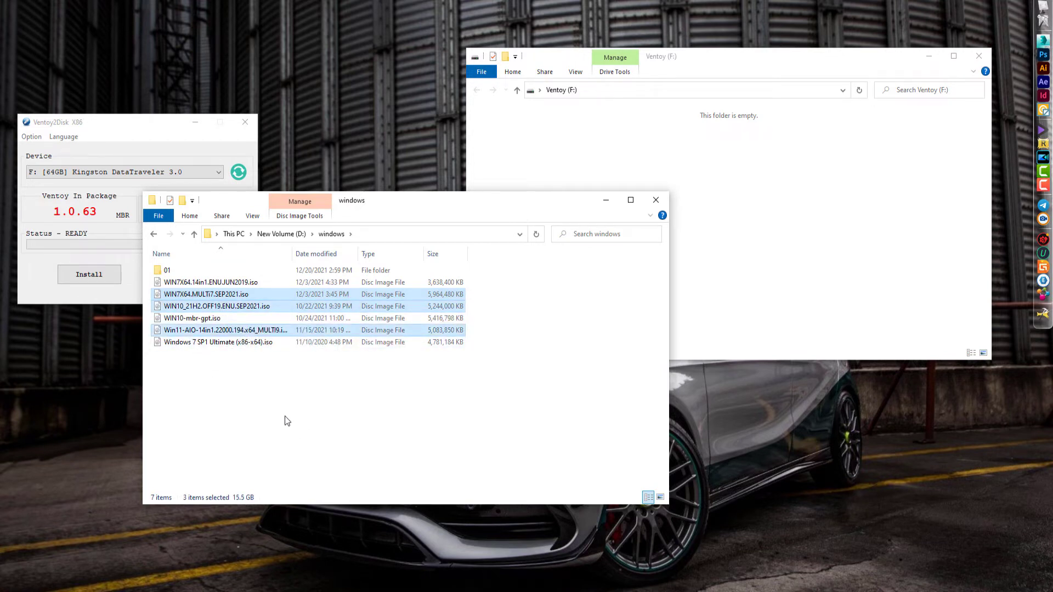
click(286, 396)
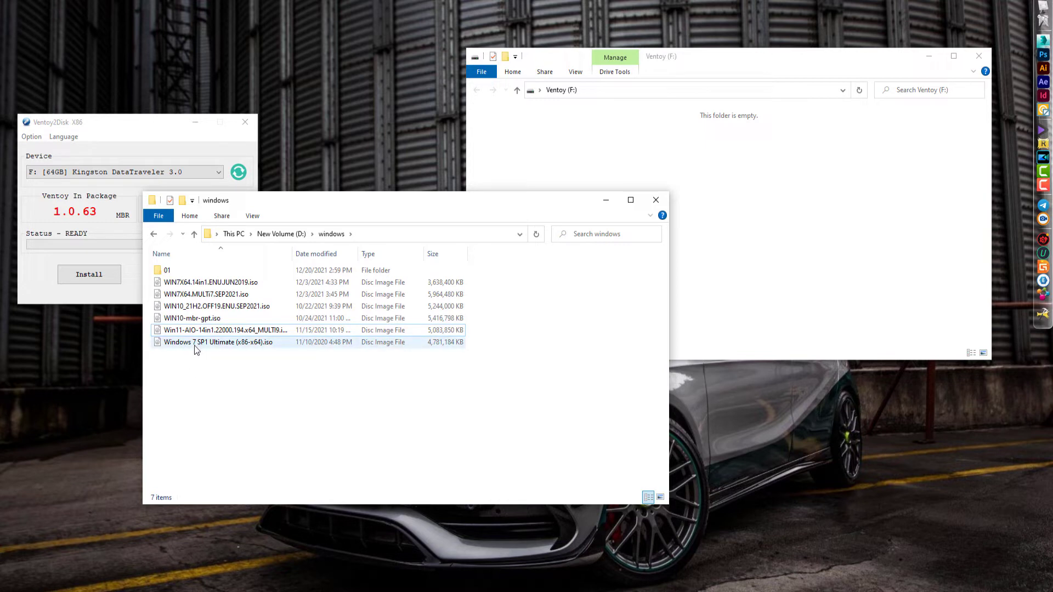
Rename the Windows 7 SP1 Ultimate image to Windows_7_SP1_Ultimate_(x86-x64).iso, replacing the spaces with underscores.
click(196, 347)
click(195, 343)
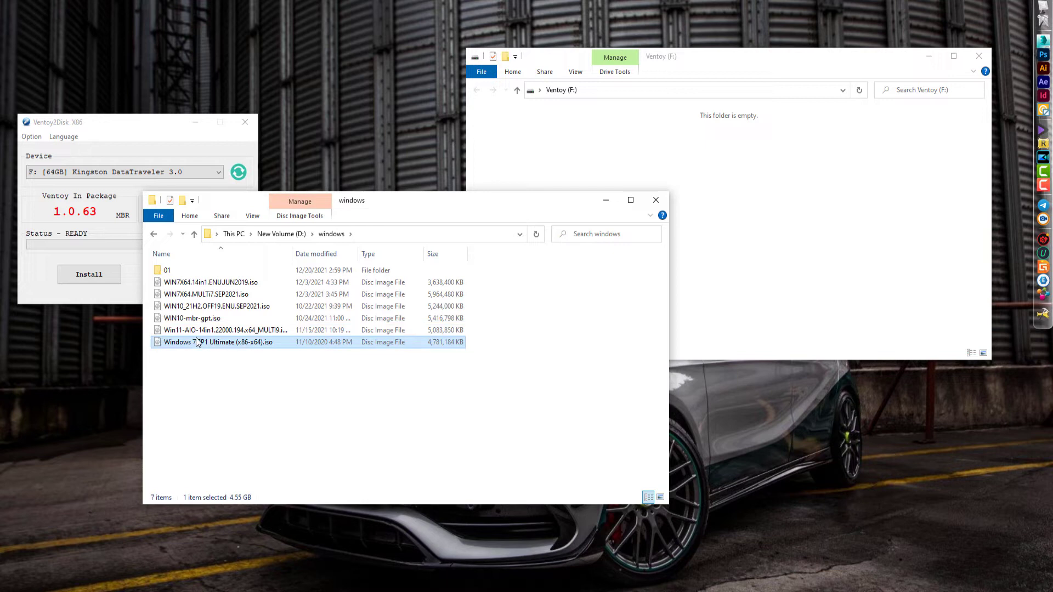
click(196, 343)
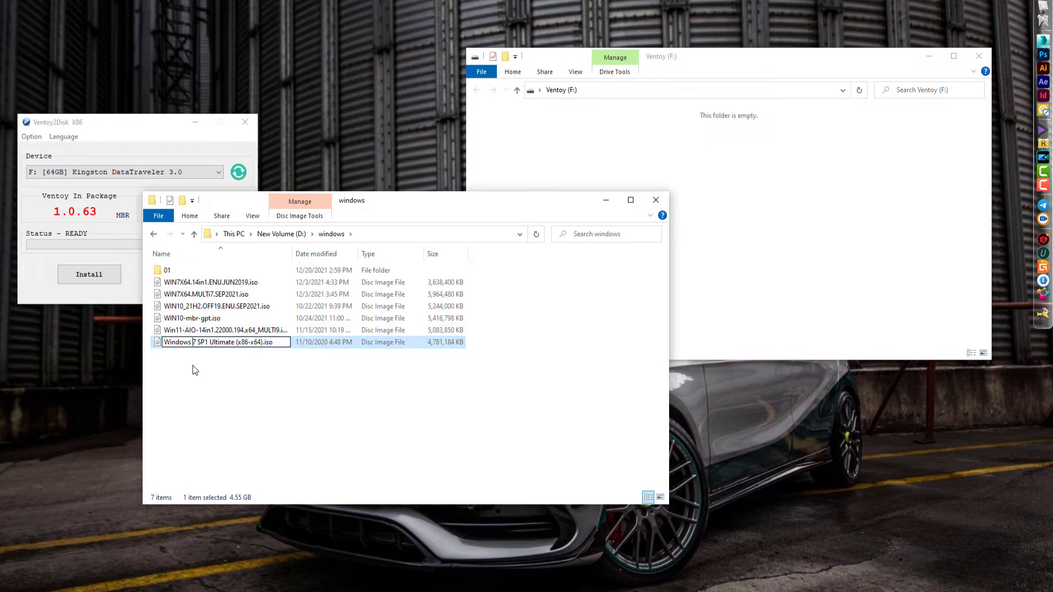
key(BackSpace)
text(_)
key(BackSpace)
text(_)
key(Delete)
text(_)
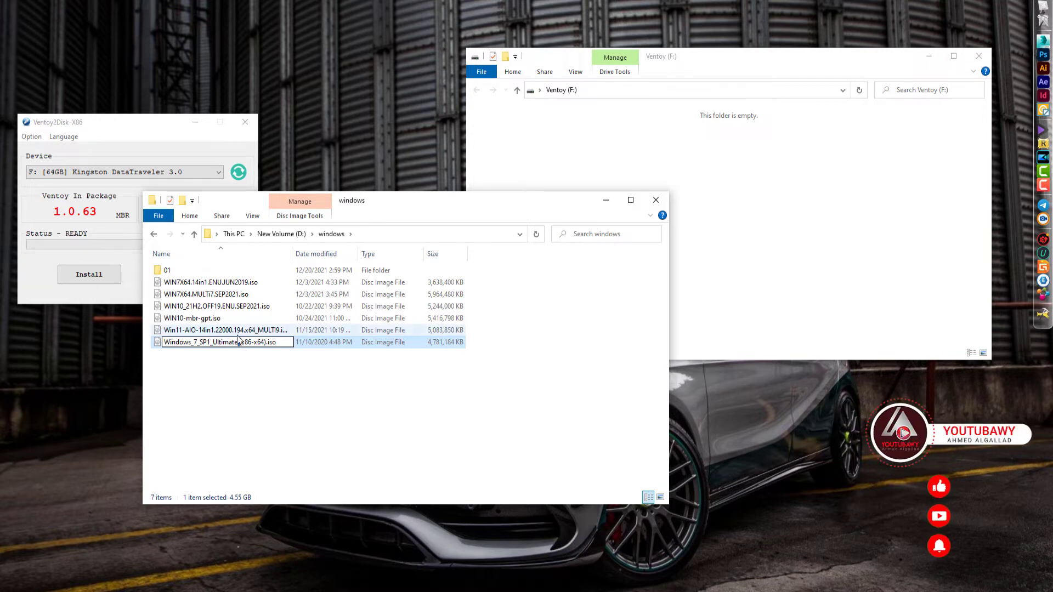
key(Delete)
text(_)
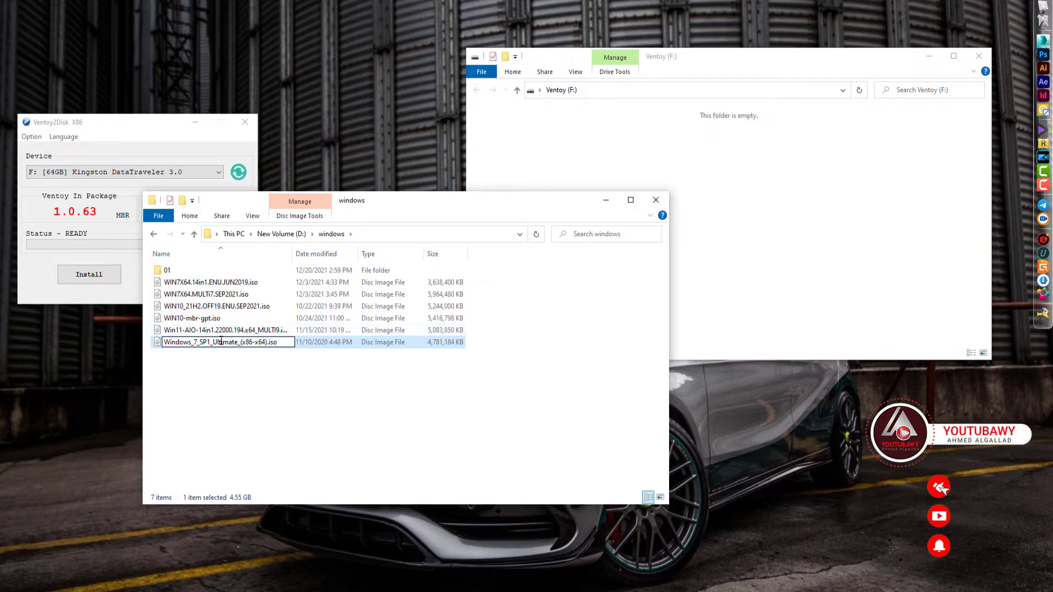
click(242, 366)
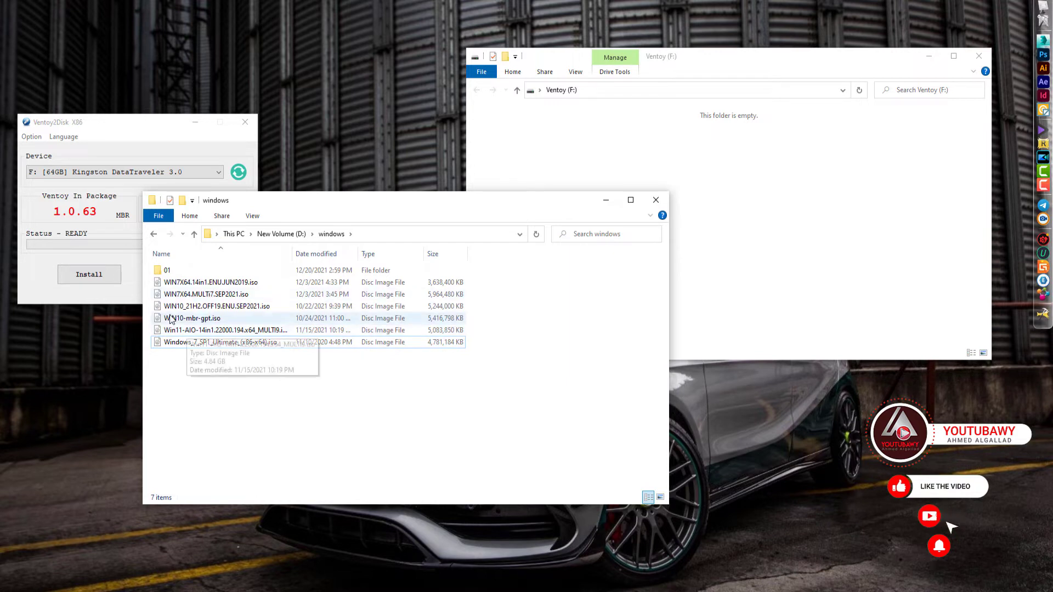
Copy WIN7X64.MULTi7.SEP2021.iso, WIN10_21H2.OFF19.ENU.SEP2021.iso and the Win11-AIO-14in1 ISO to Ventoy (F:), moving the progress dialog out of the way.
click(219, 294)
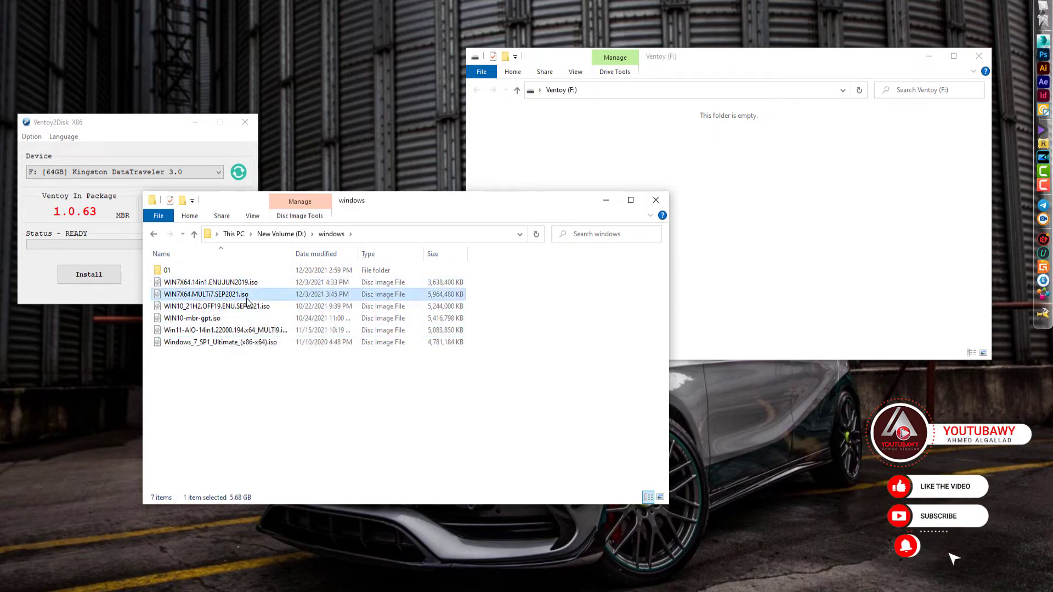
ctrl+click(225, 308)
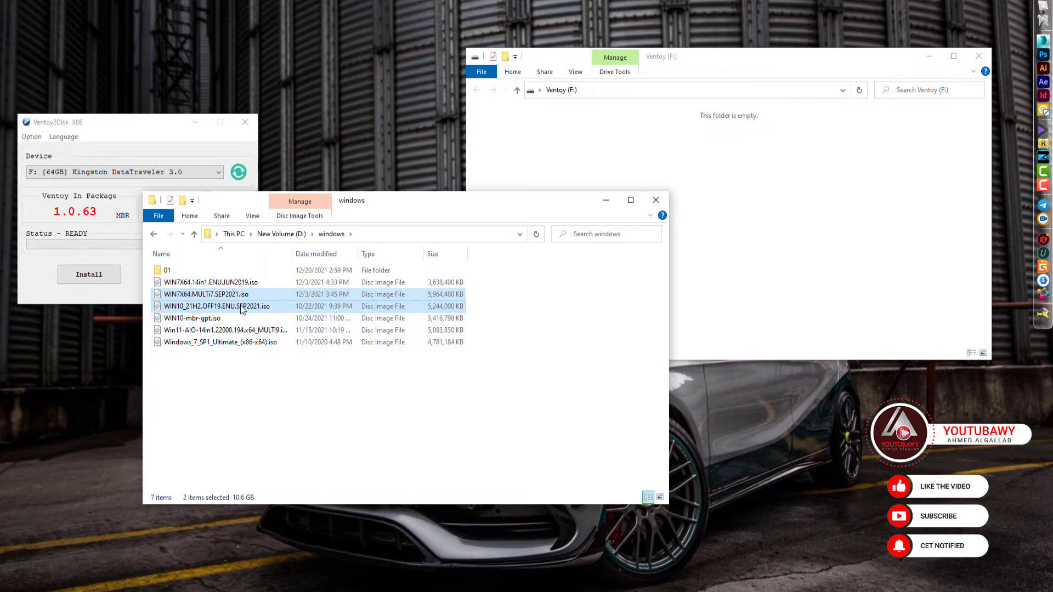
ctrl+click(225, 331)
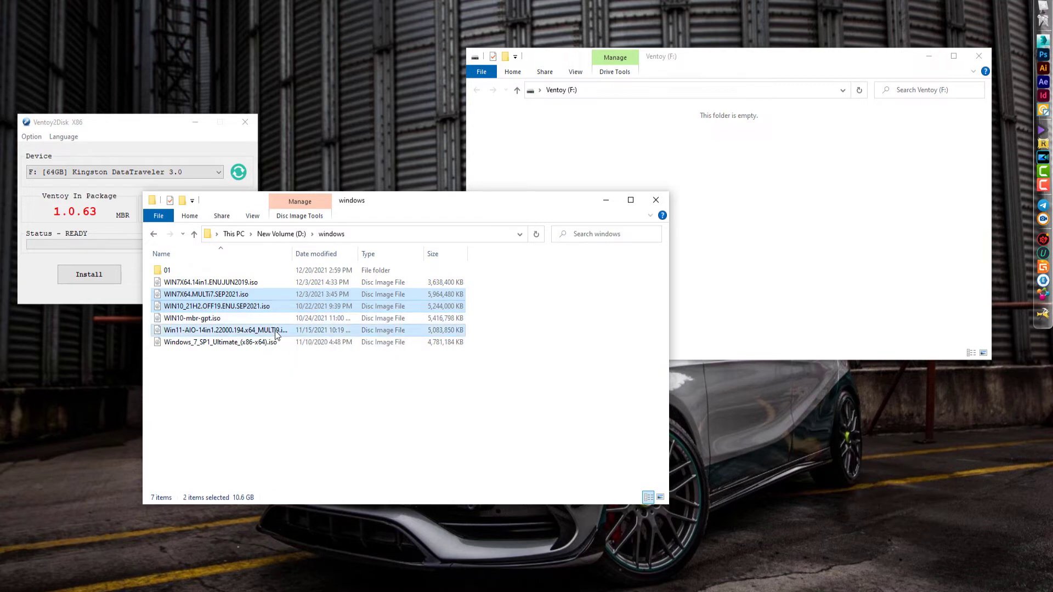
right_click(249, 305)
click(299, 238)
click(670, 146)
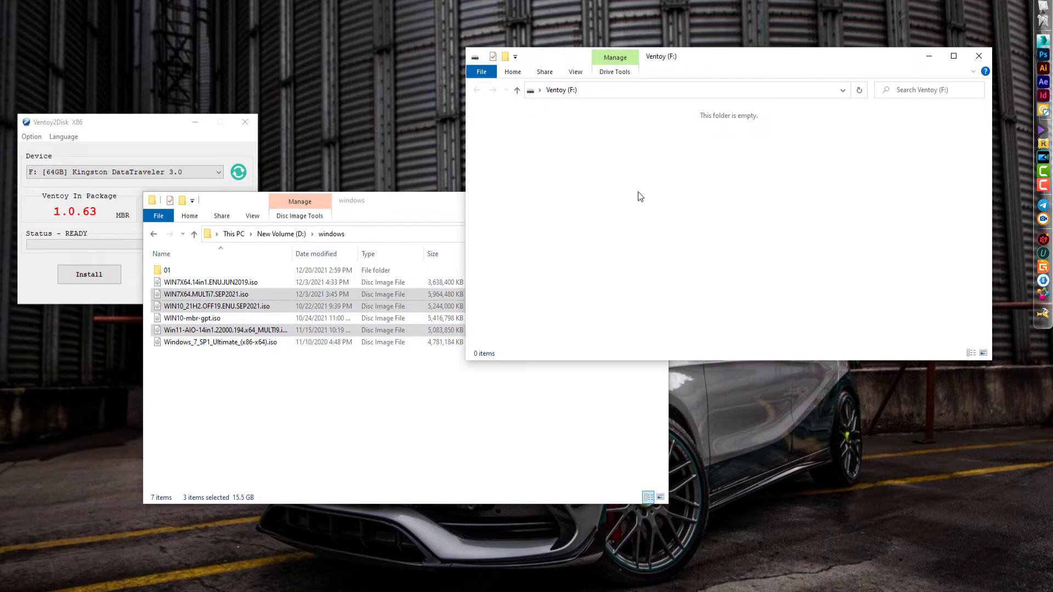
right_click(670, 171)
click(700, 251)
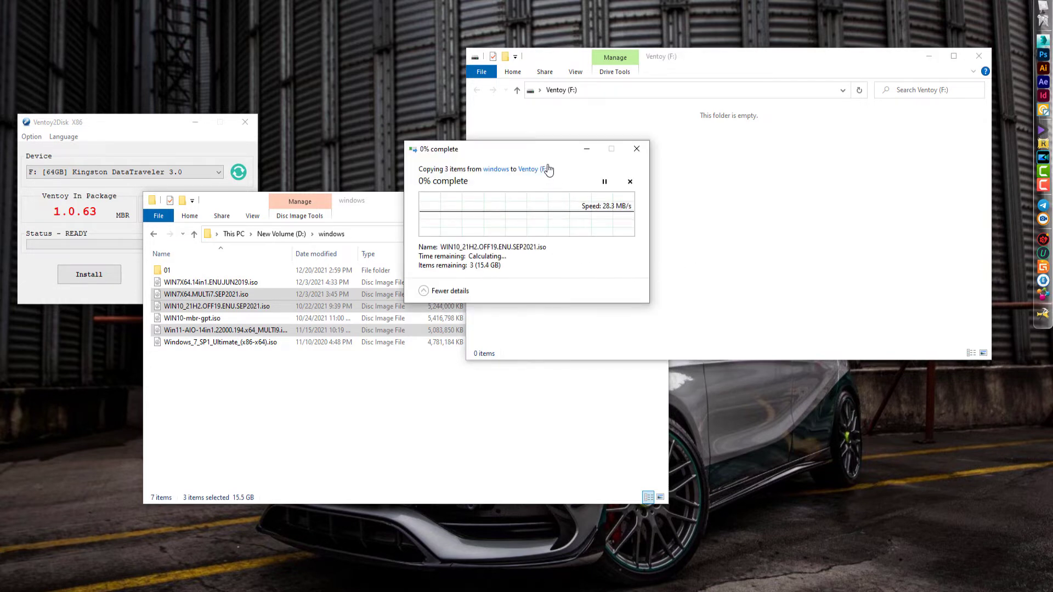
drag(530, 143, 390, 25)
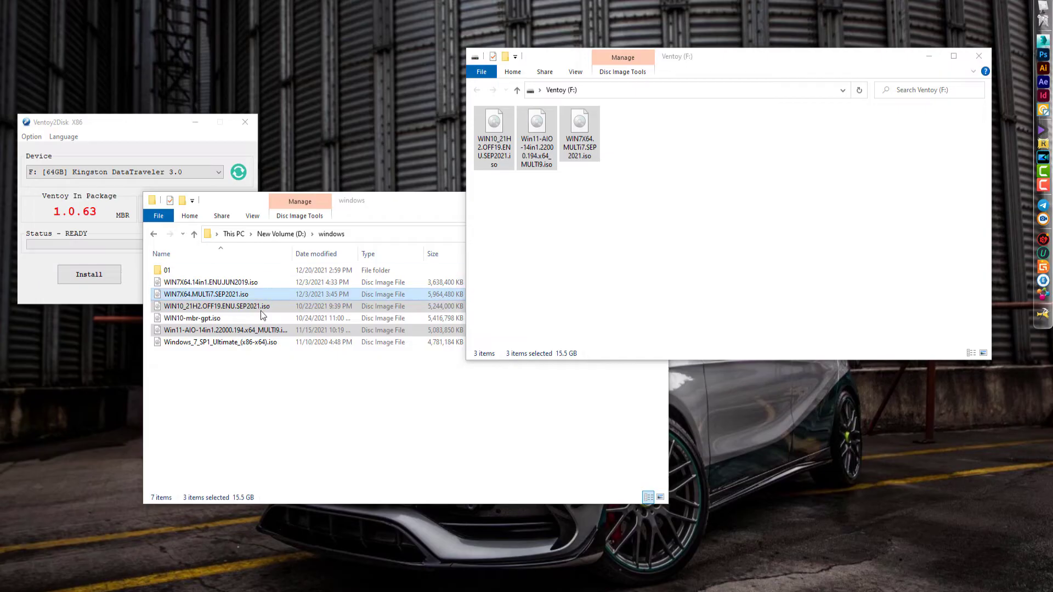
Check the three copied ISO files on Ventoy (F:), and close Ventoy2Disk and both folder windows.
click(535, 220)
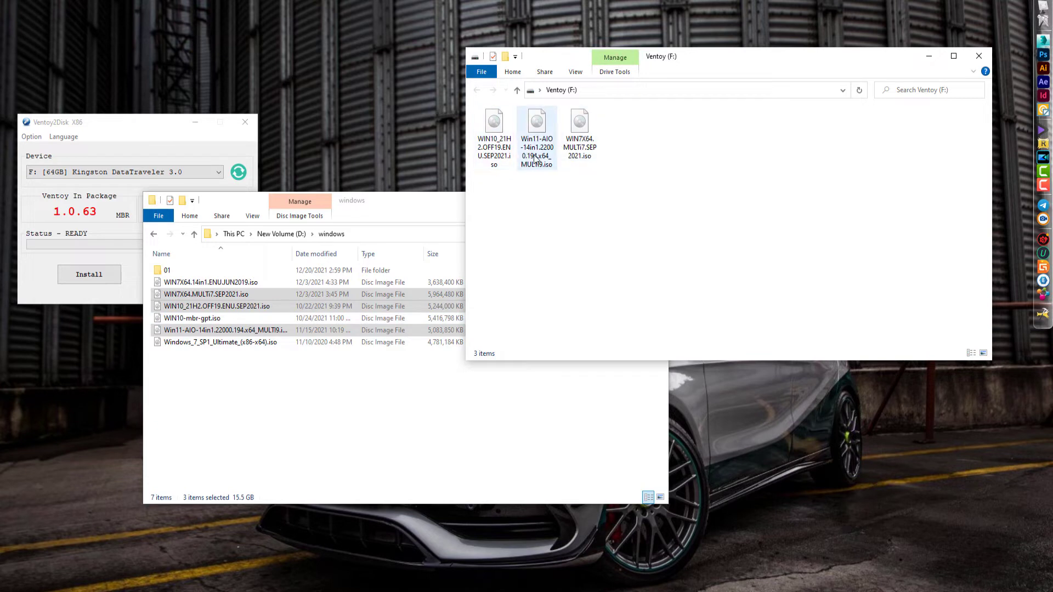
drag(582, 188, 467, 107)
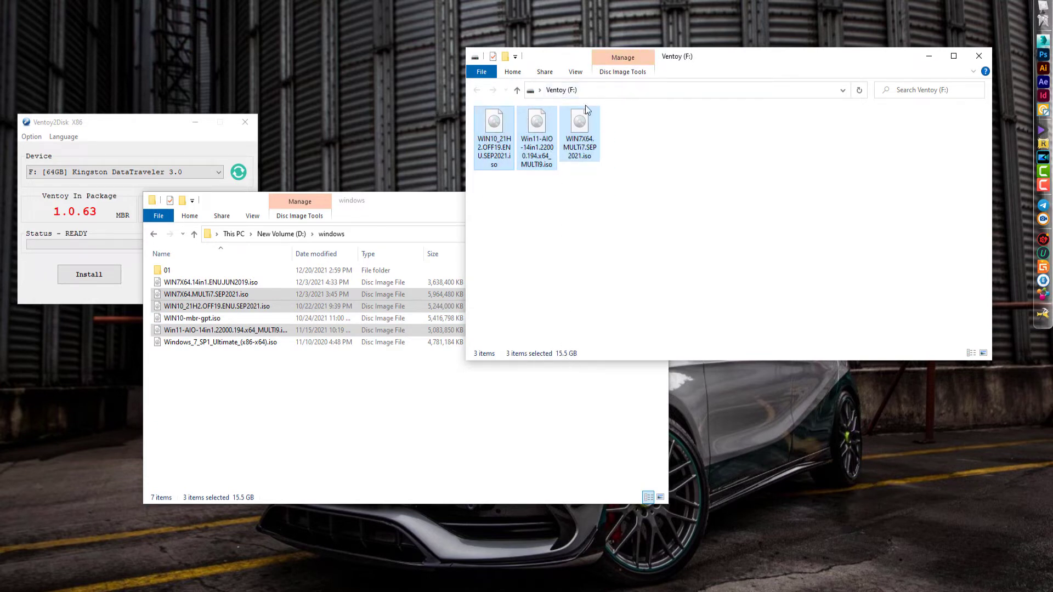
click(238, 172)
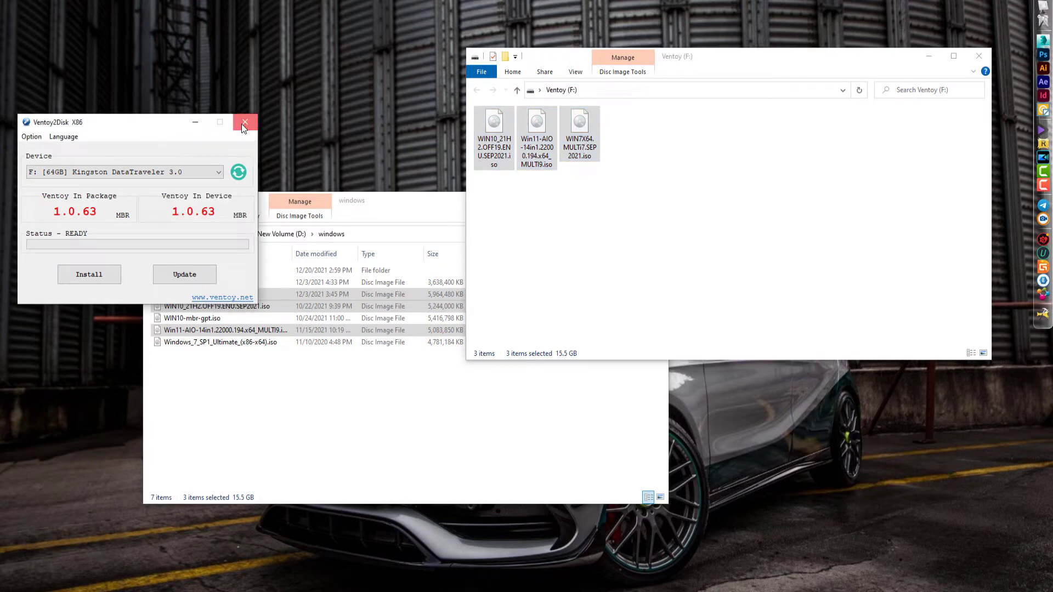
click(244, 123)
click(397, 202)
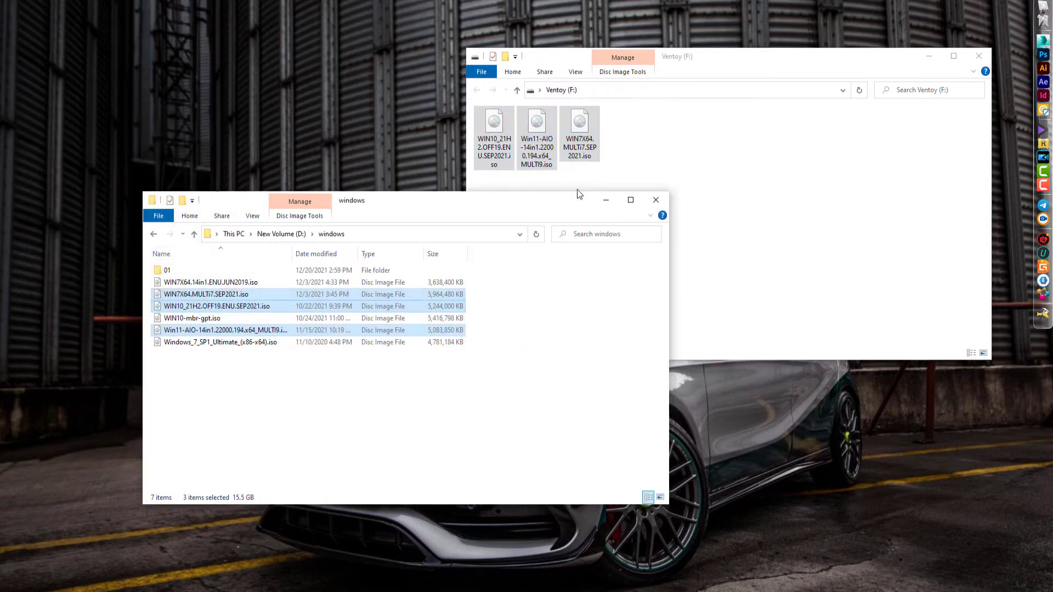
click(656, 207)
drag(705, 53, 610, 129)
click(884, 132)
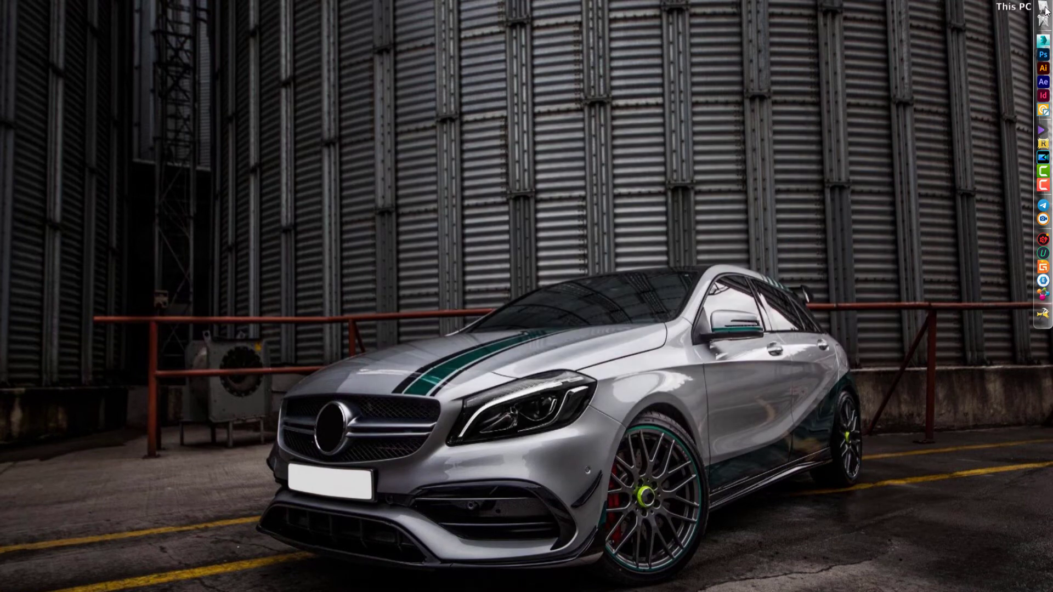
Open This PC with Ventoy (F:) selected, and place the open DriverPack folder window from ADATA HD330 (G:) beside it.
key(super+e)
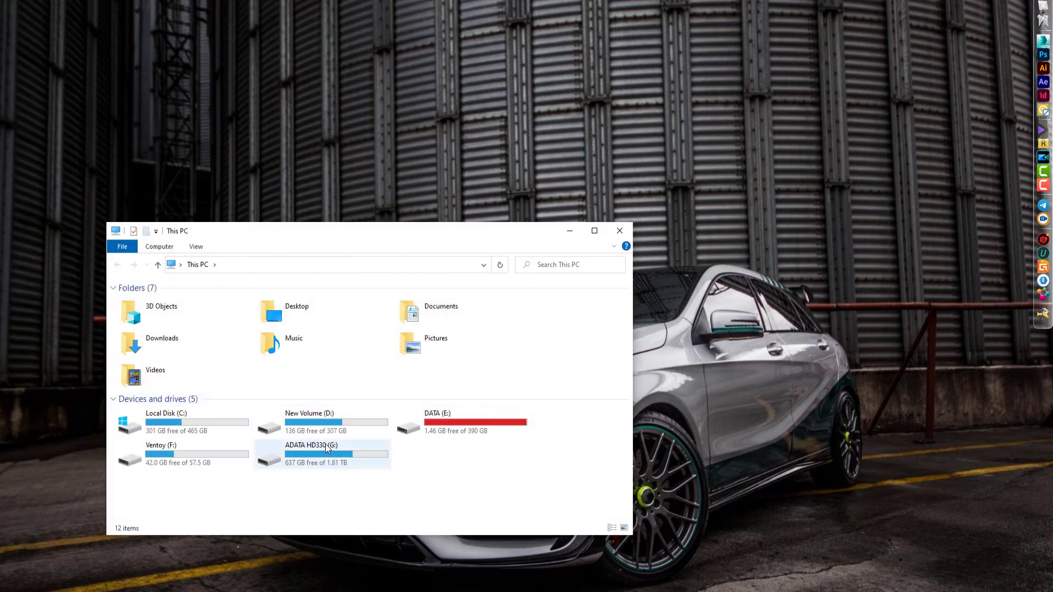
click(180, 460)
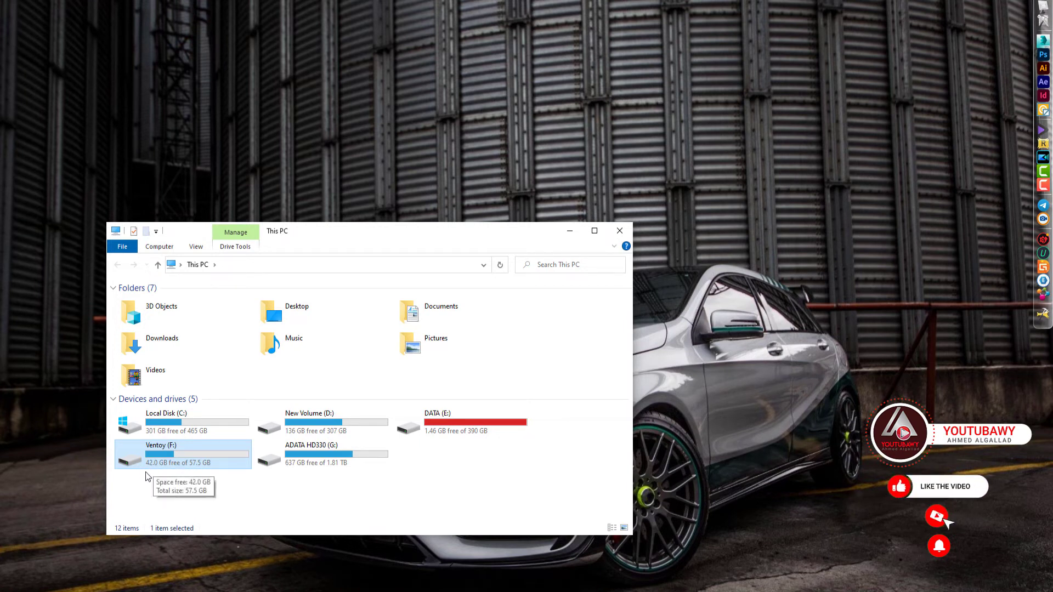
click(152, 591)
click(52, 557)
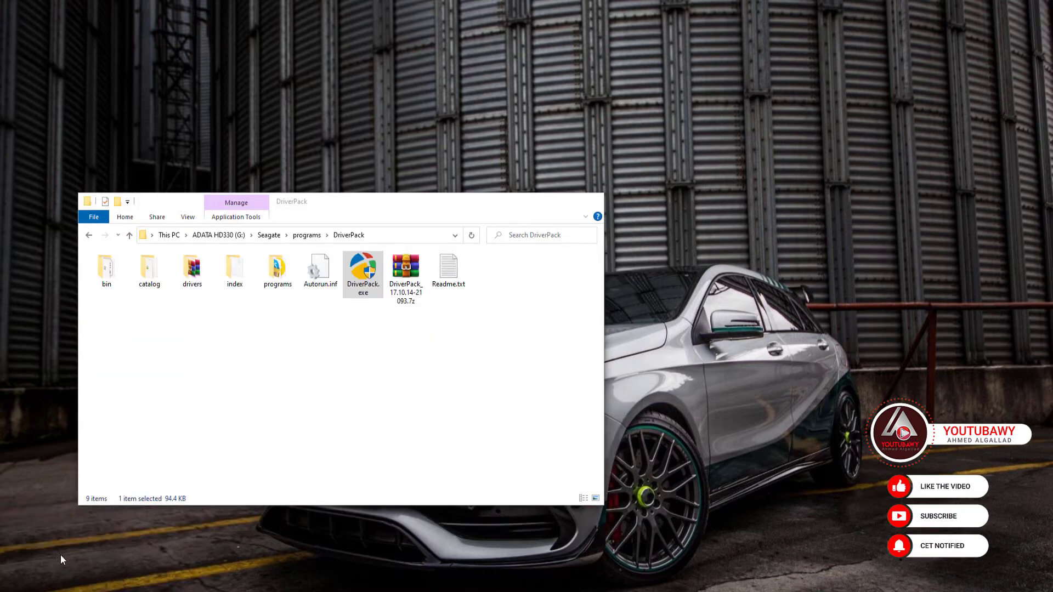
drag(608, 176, 867, 90)
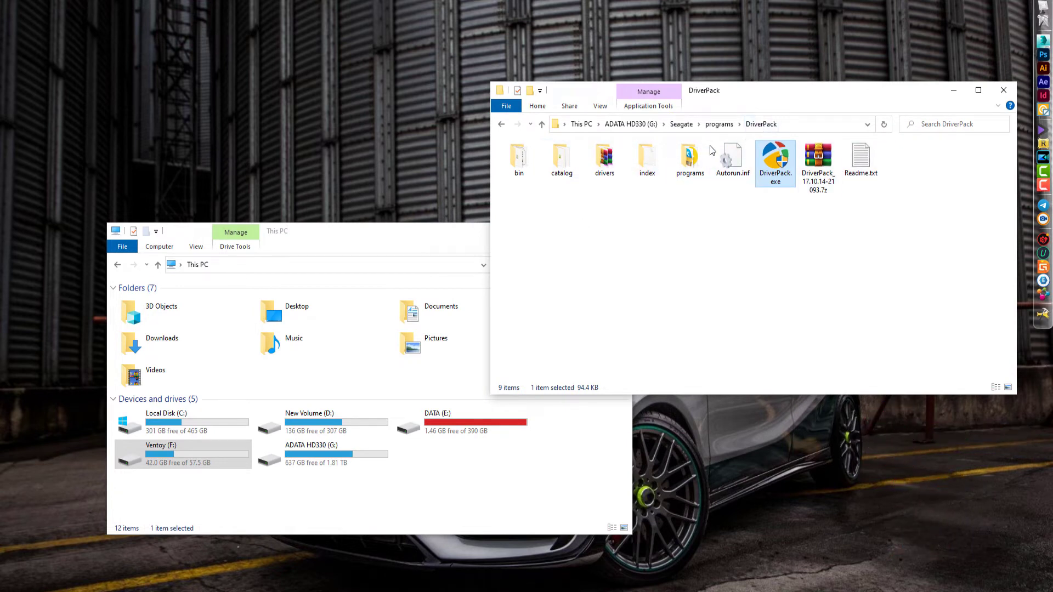
Go up to the programs folder and check the DriverPack folder's size in its properties.
click(541, 125)
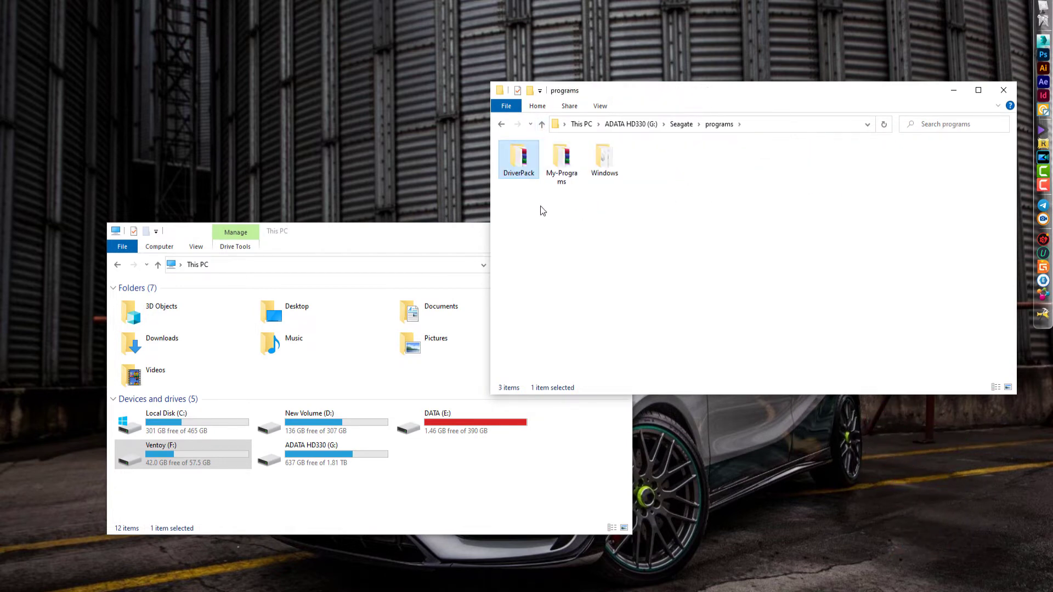
right_click(516, 173)
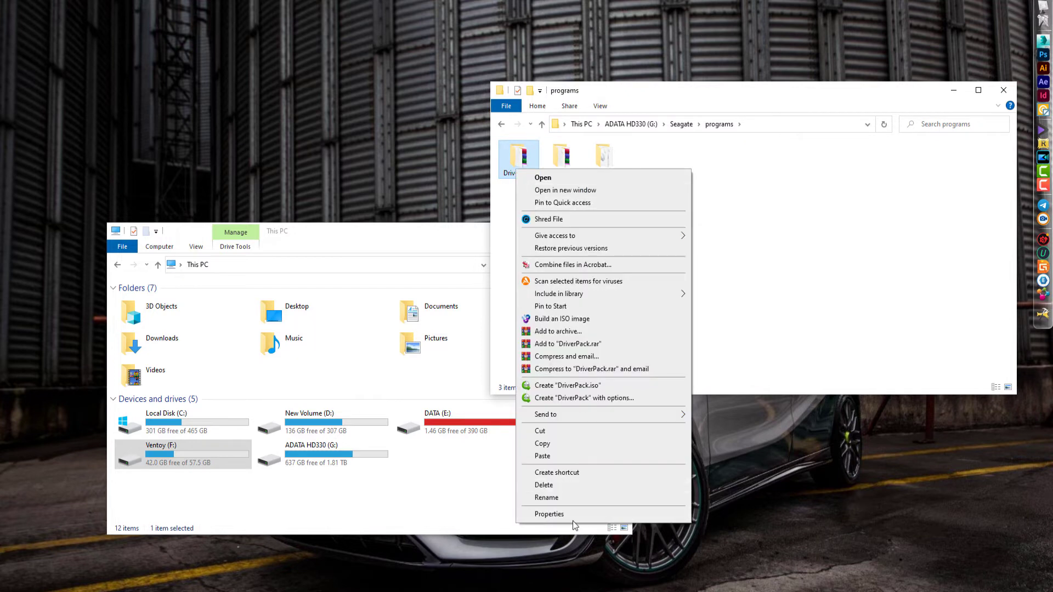
click(570, 515)
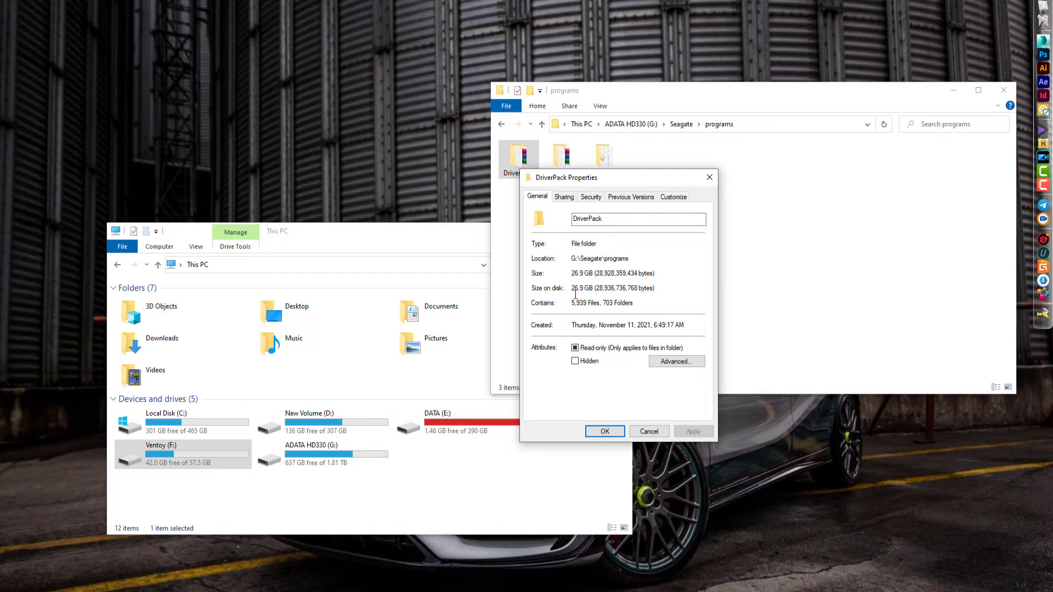
drag(584, 287, 569, 293)
click(647, 432)
Run DriverPack from its folder, review the drivers it lists for this computer, and close it.
double_click(520, 164)
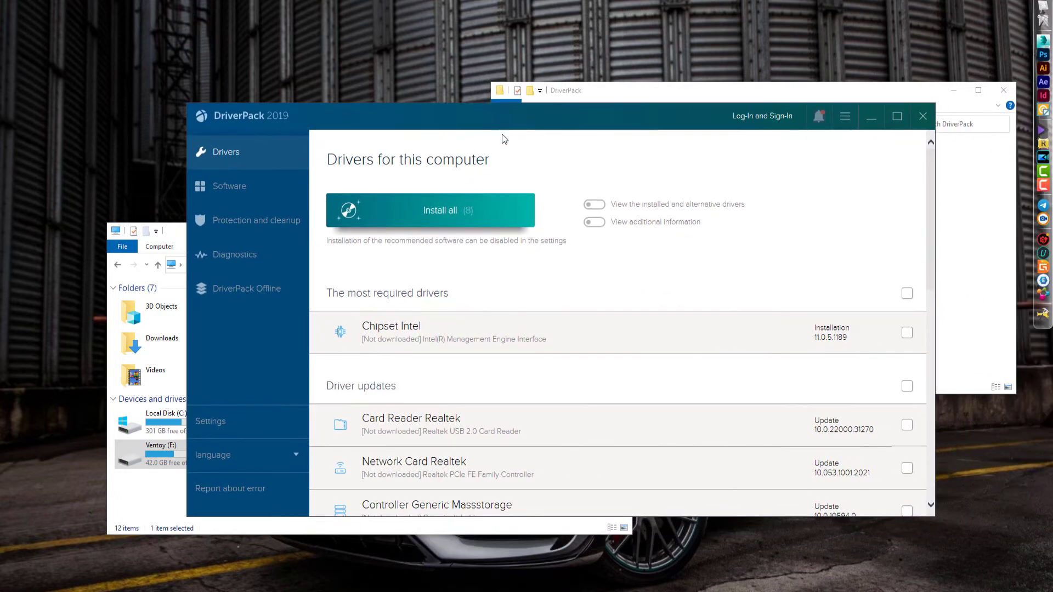
scroll(490, 378, down, 2)
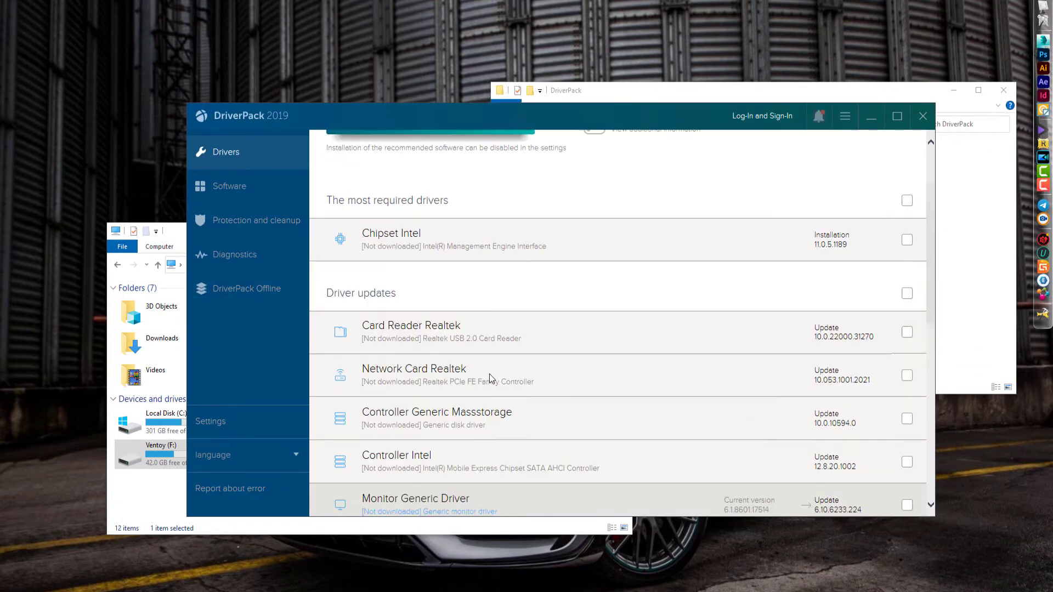
scroll(489, 378, up, 2)
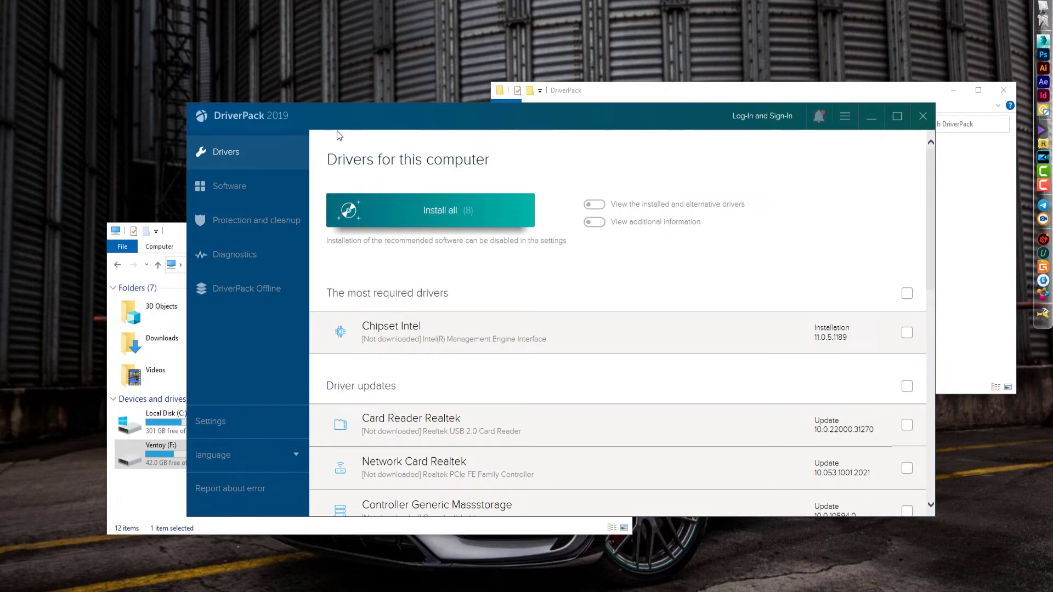
drag(328, 119, 333, 122)
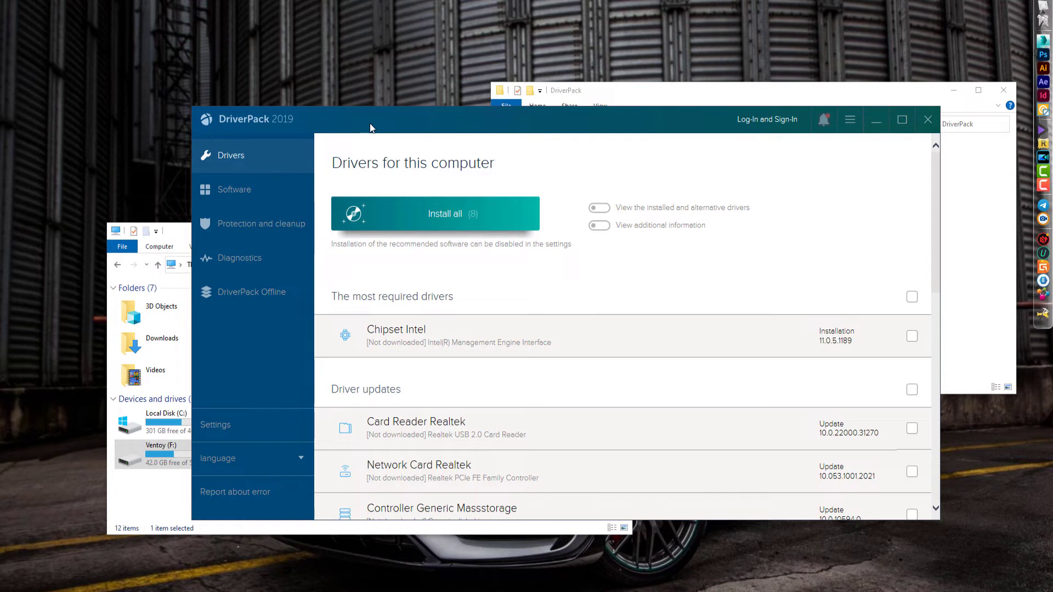
drag(360, 130, 406, 129)
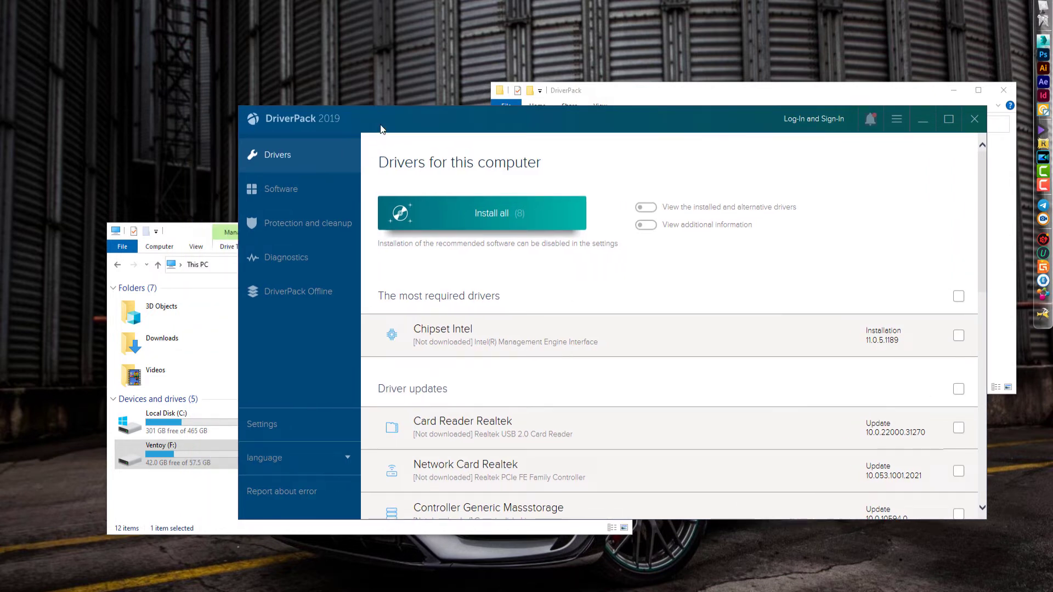
key(alt+F4)
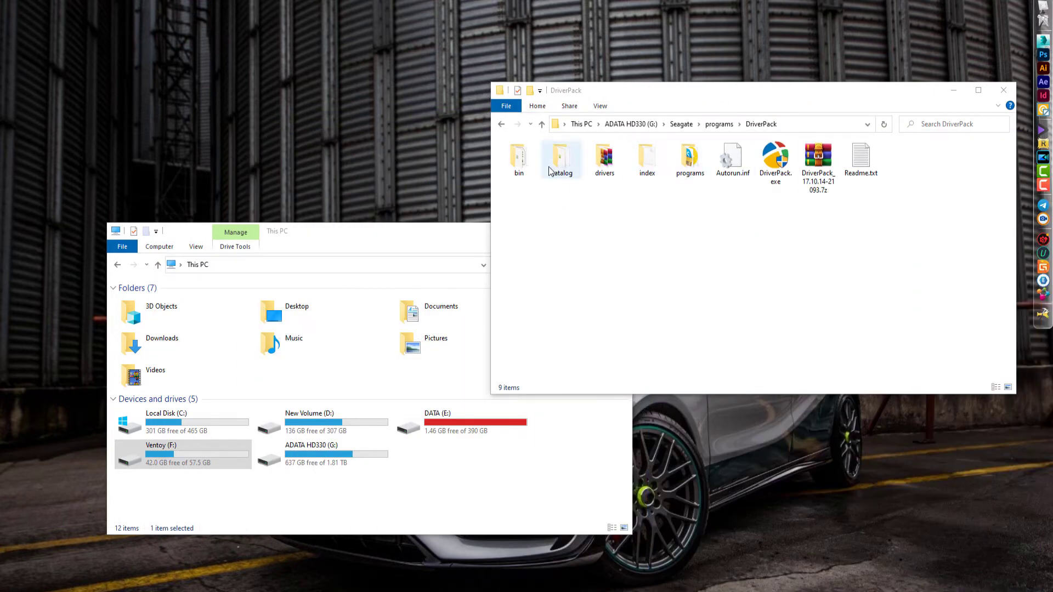
Copy the DriverPack folder from programs on ADATA HD330 (G:) to Ventoy (F:), moving the progress dialog out of the way.
click(542, 125)
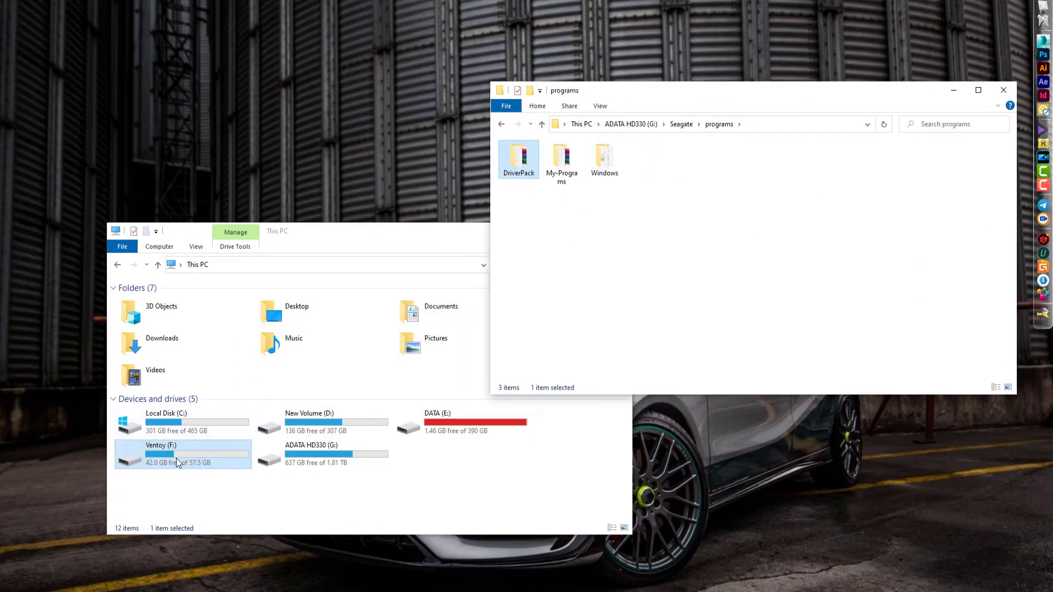
click(176, 459)
click(636, 228)
click(526, 175)
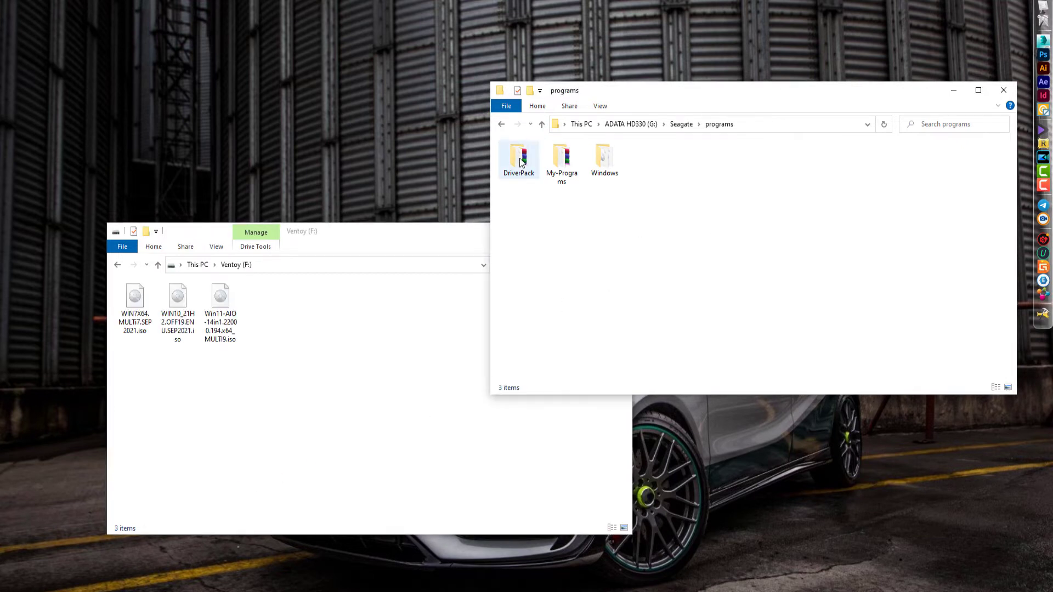
right_click(523, 173)
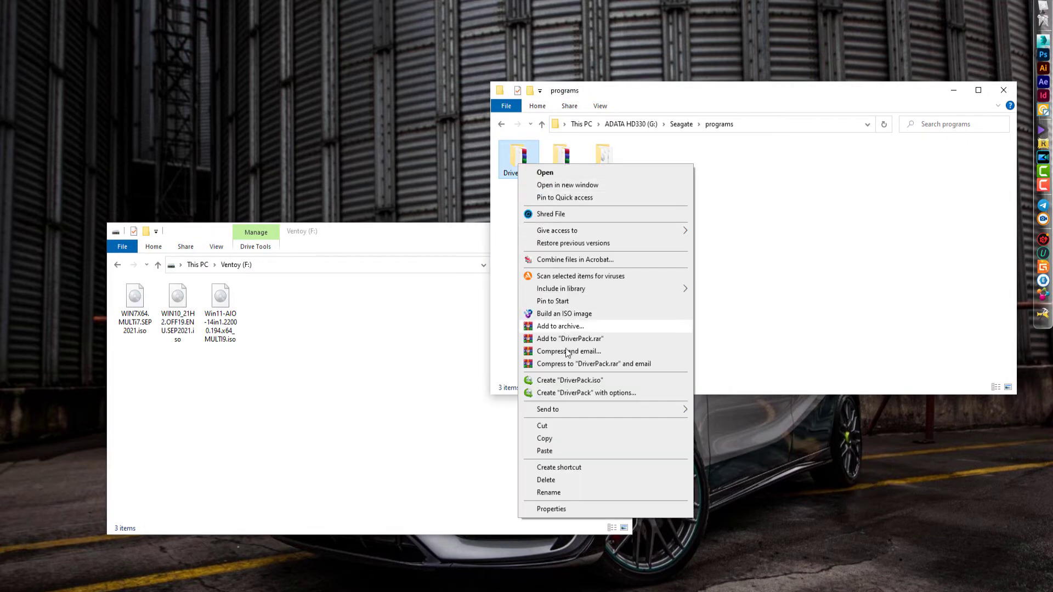
click(563, 438)
click(297, 345)
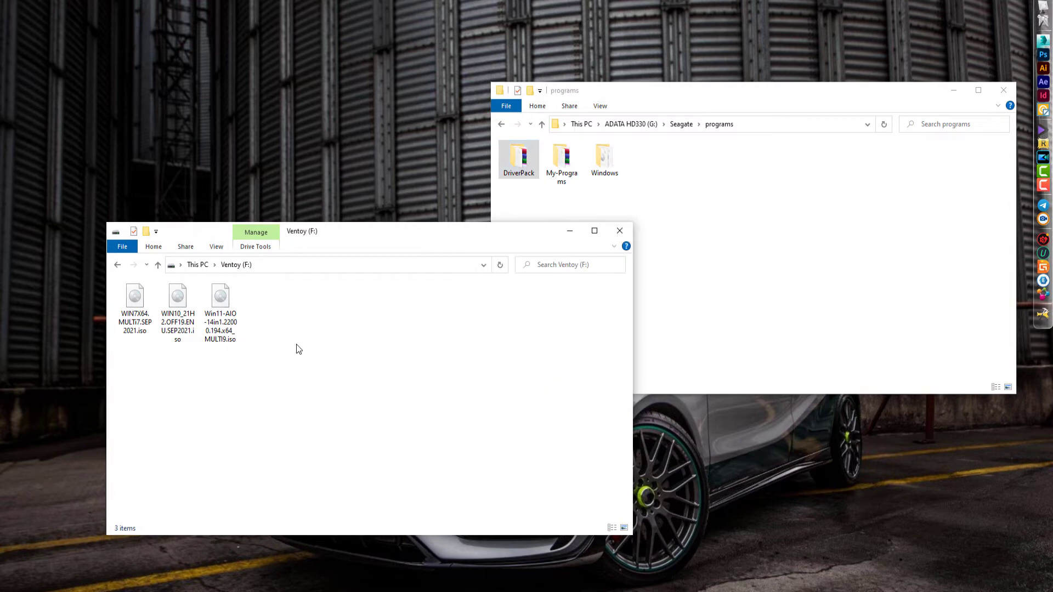
right_click(300, 318)
click(329, 397)
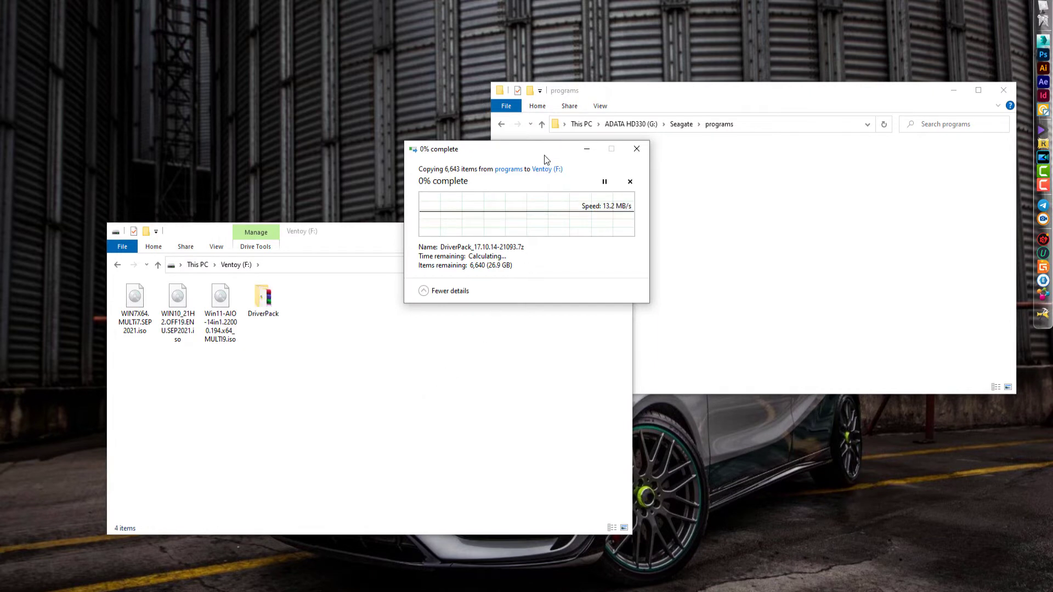
drag(531, 145, 330, 74)
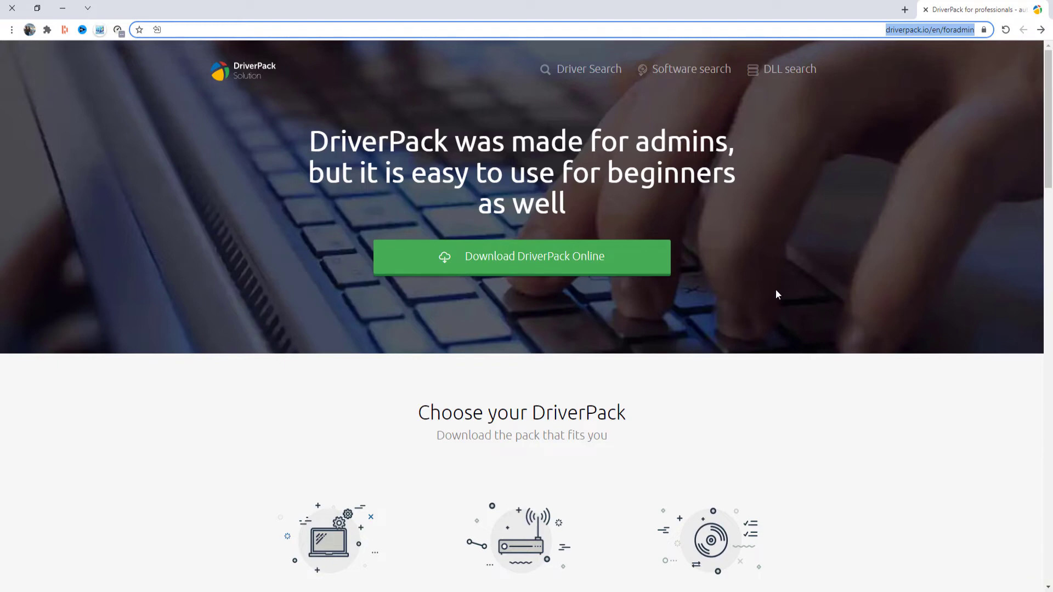
Check the size and download sources of DriverPack Offline Full on driverpack.io/en/foradmin.
click(231, 338)
scroll(236, 335, down, 6)
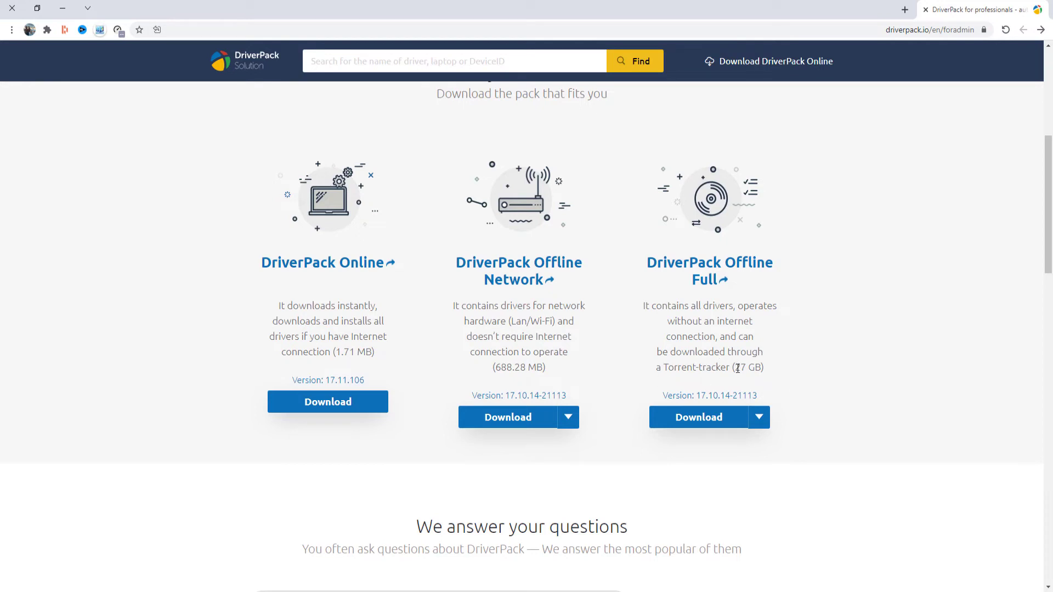
drag(737, 368, 759, 368)
click(761, 421)
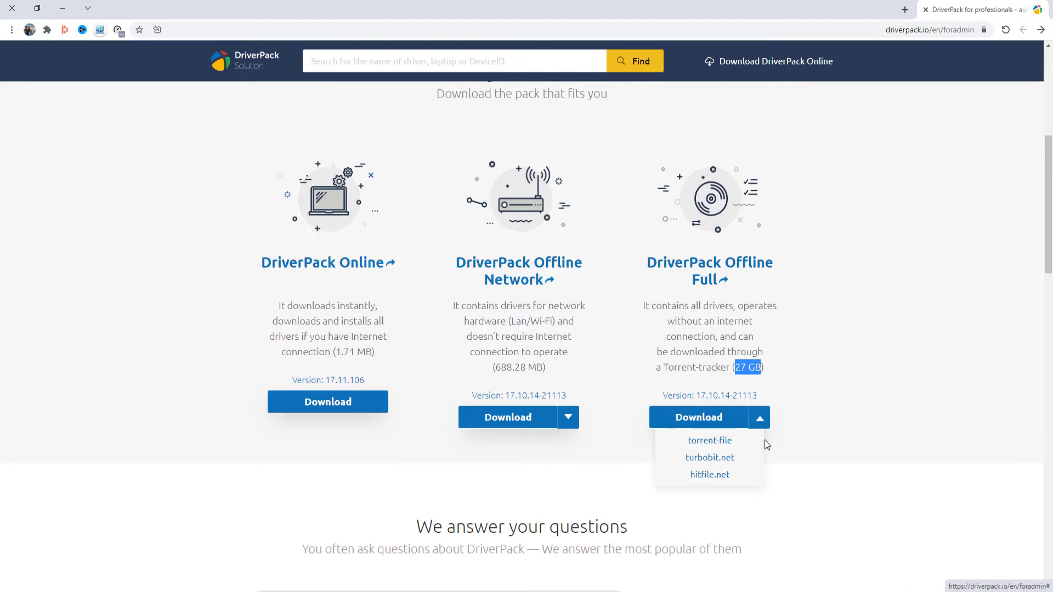
Start the torrent-file download of DriverPack Offline Full, cancel saving it, and minimize the browser.
click(723, 445)
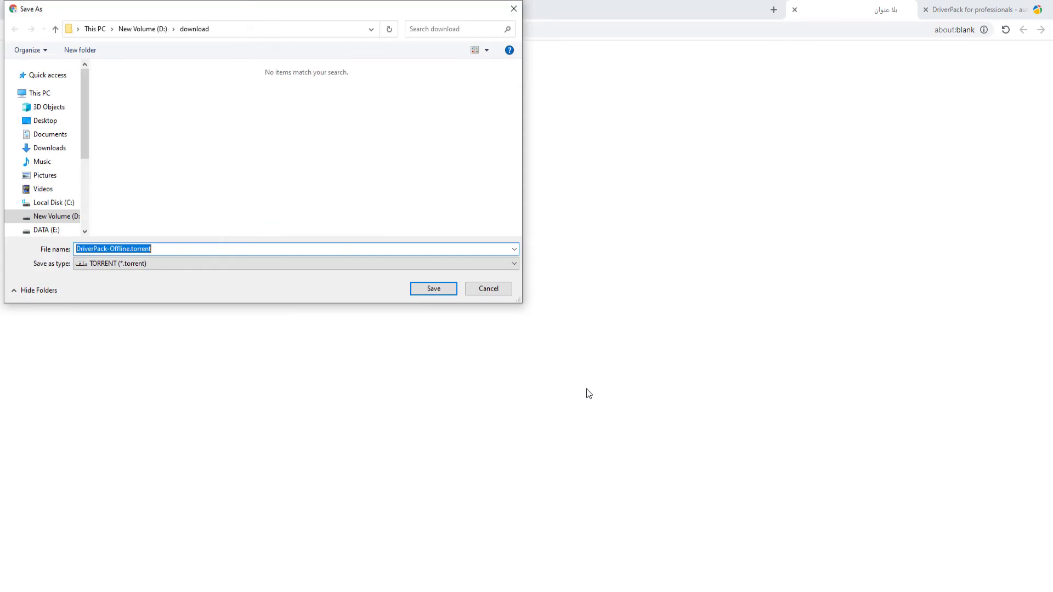
click(423, 289)
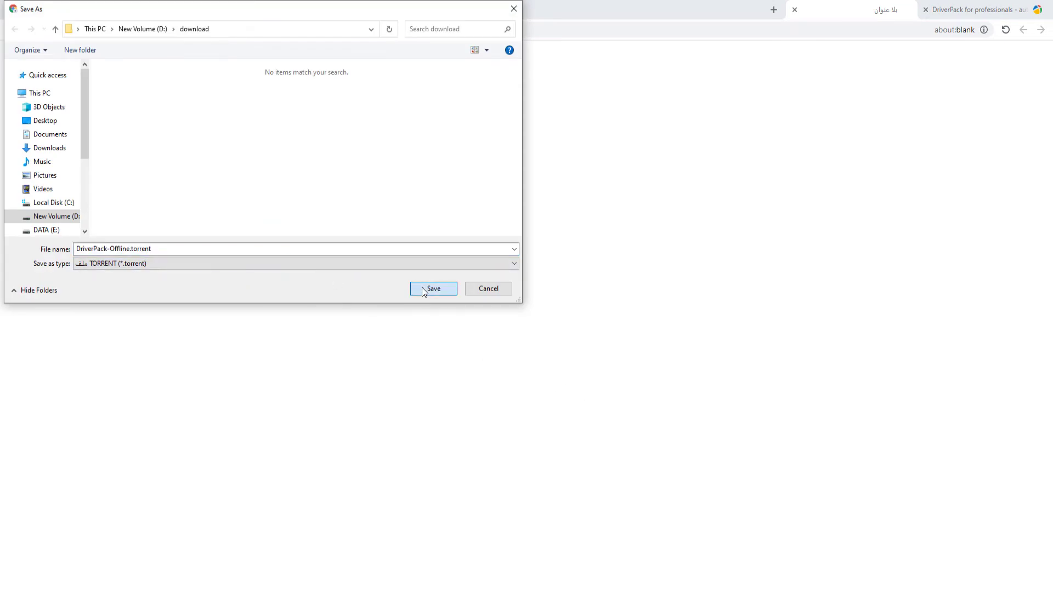
click(493, 290)
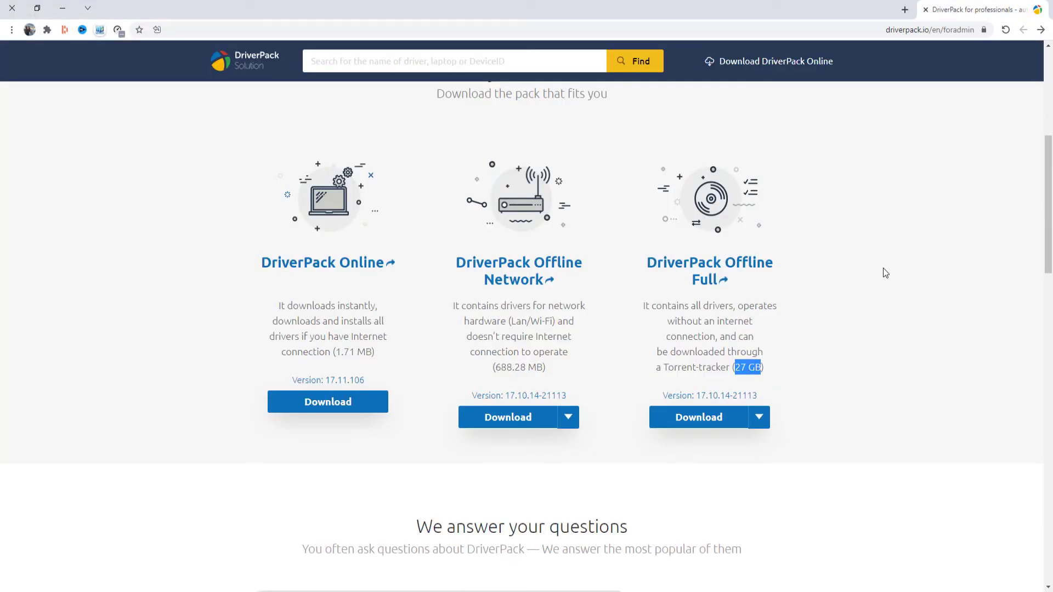
click(61, 11)
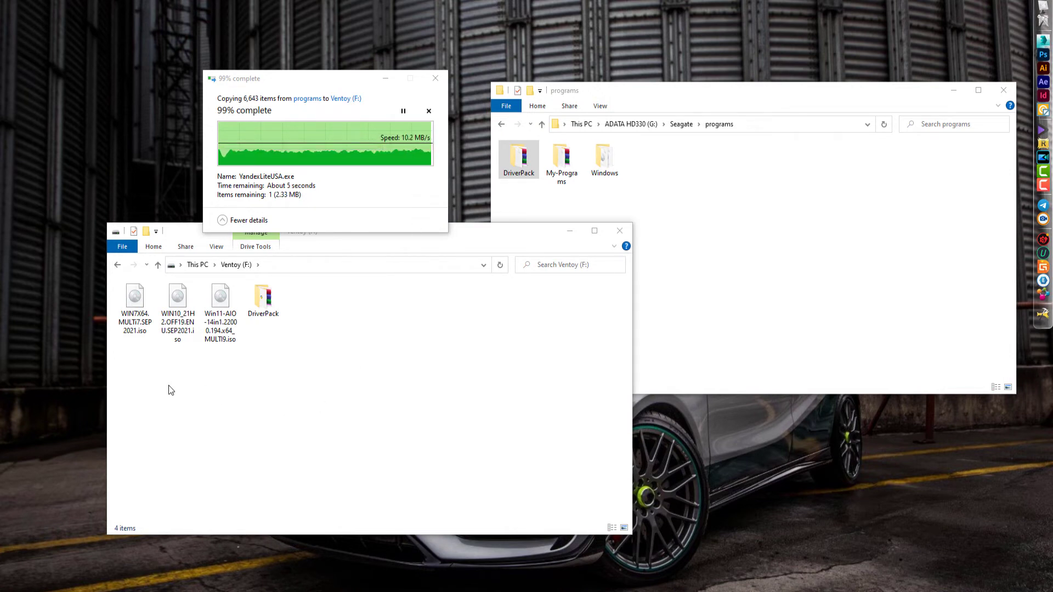
Bring the Ventoy (F:) window forward and refresh its contents once the DriverPack copy has finished.
click(137, 332)
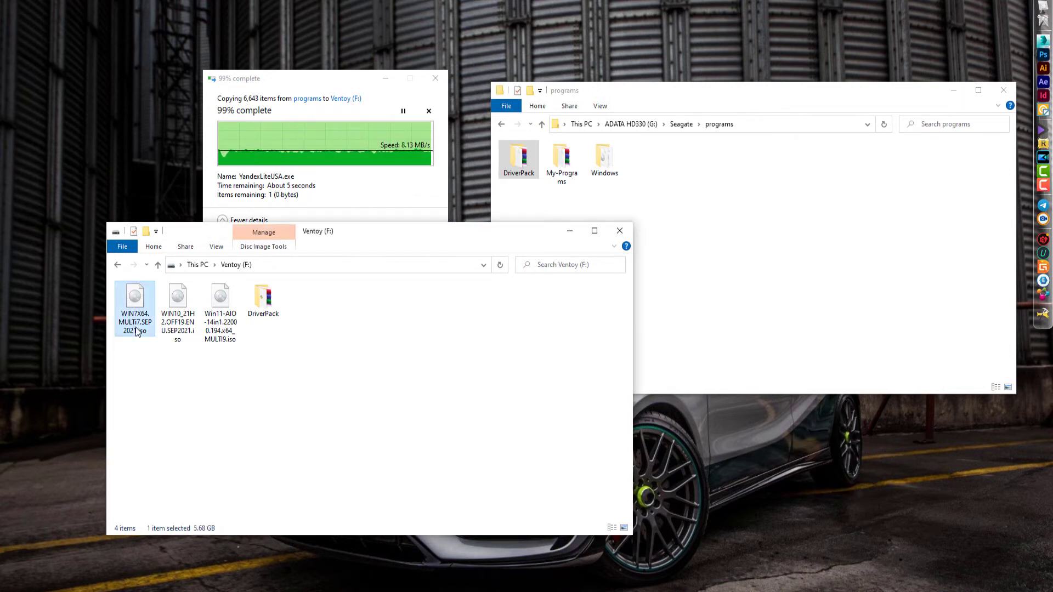
click(391, 193)
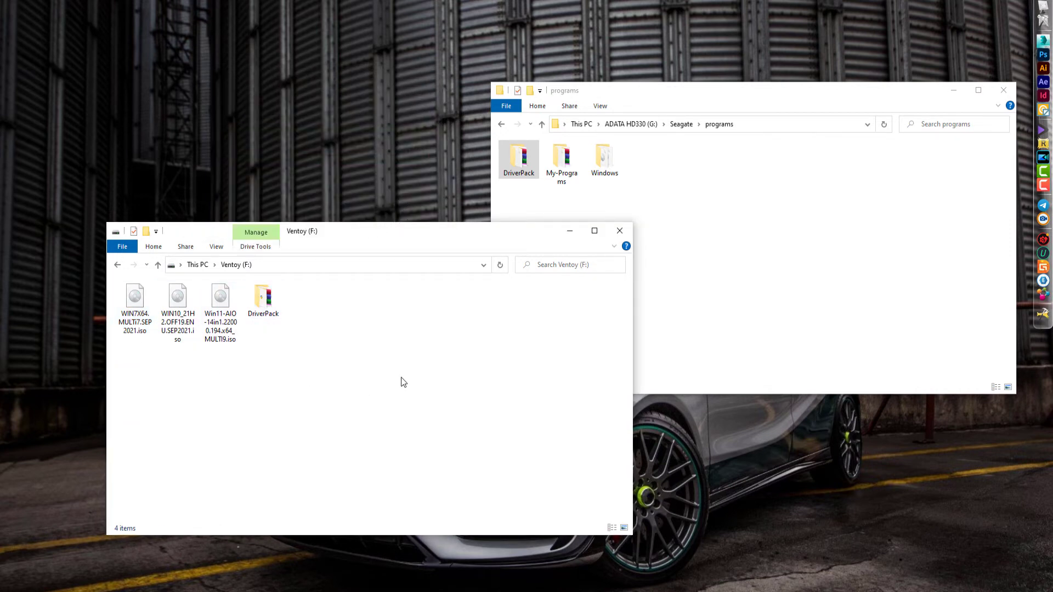
right_click(377, 375)
click(442, 423)
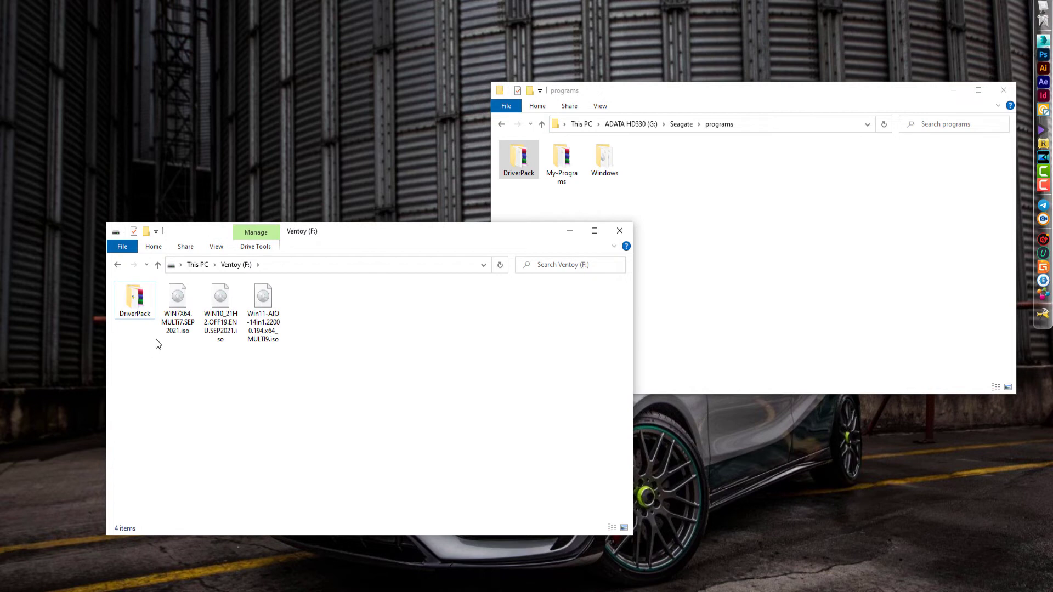
Check the Windows 7, 10 and 11 ISO files and the contents of the DriverPack folder on Ventoy (F:).
click(184, 335)
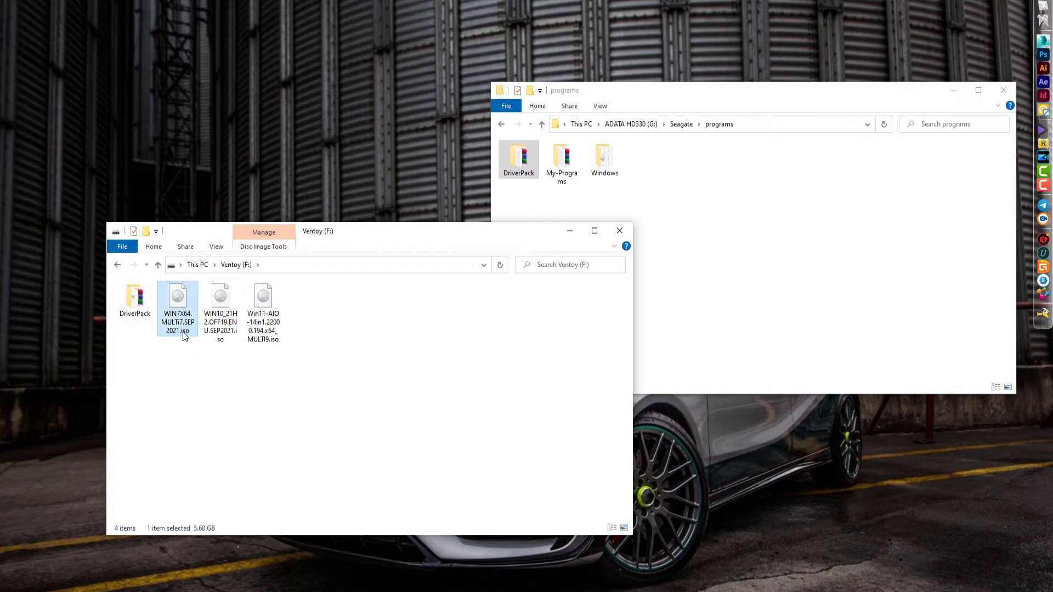
click(215, 335)
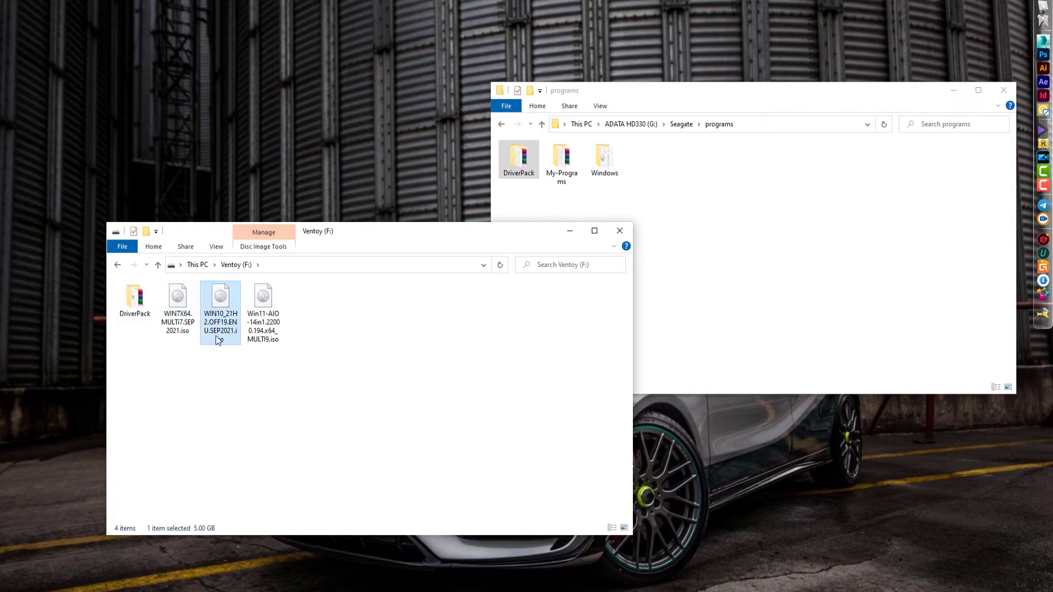
click(265, 340)
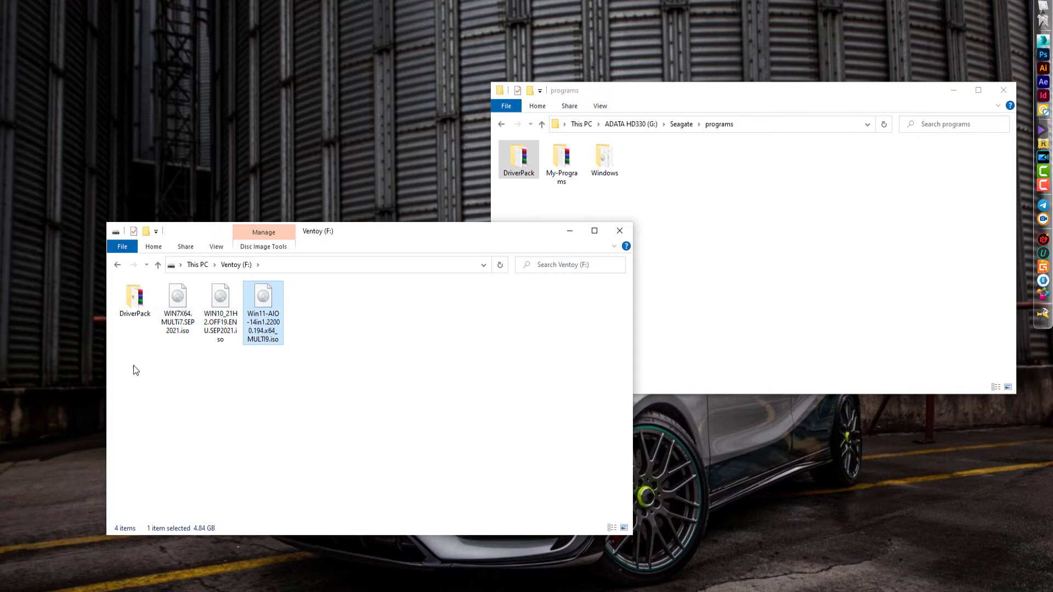
click(136, 305)
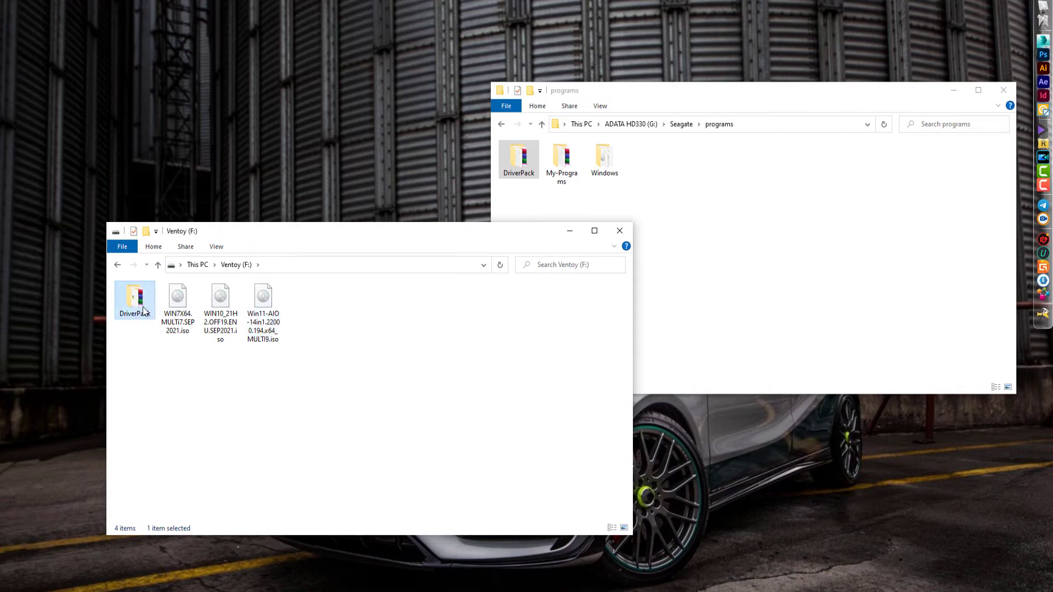
double_click(144, 310)
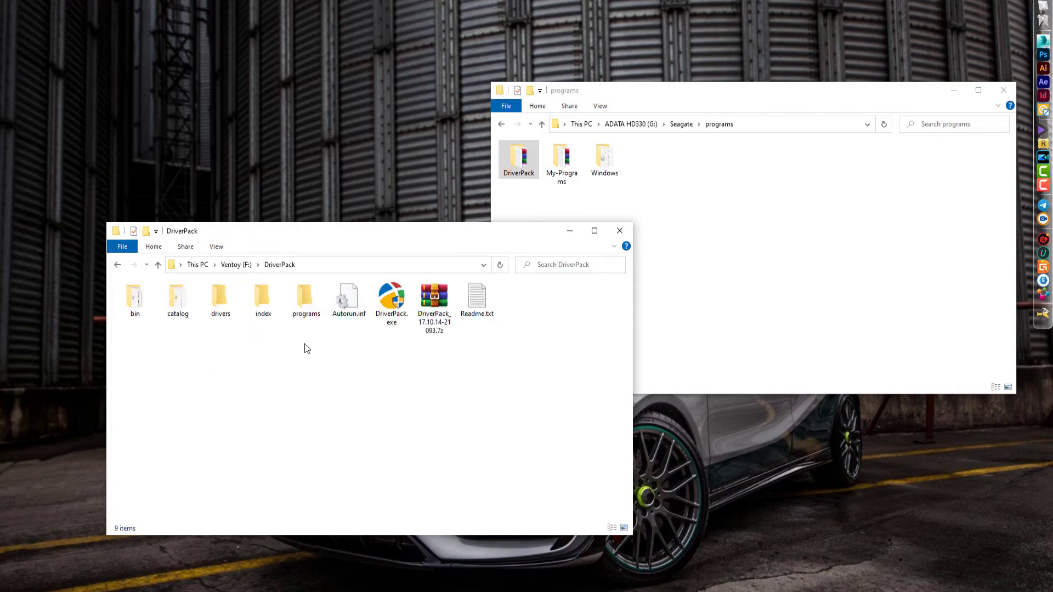
click(158, 265)
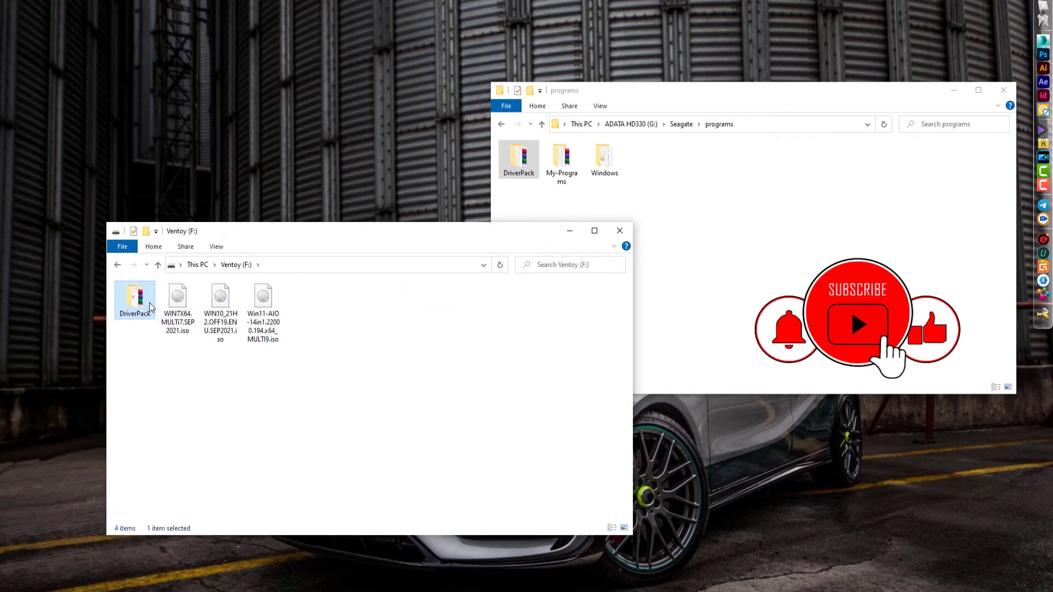
Check the free space of Ventoy (F:) in This PC and reopen the drive.
click(199, 265)
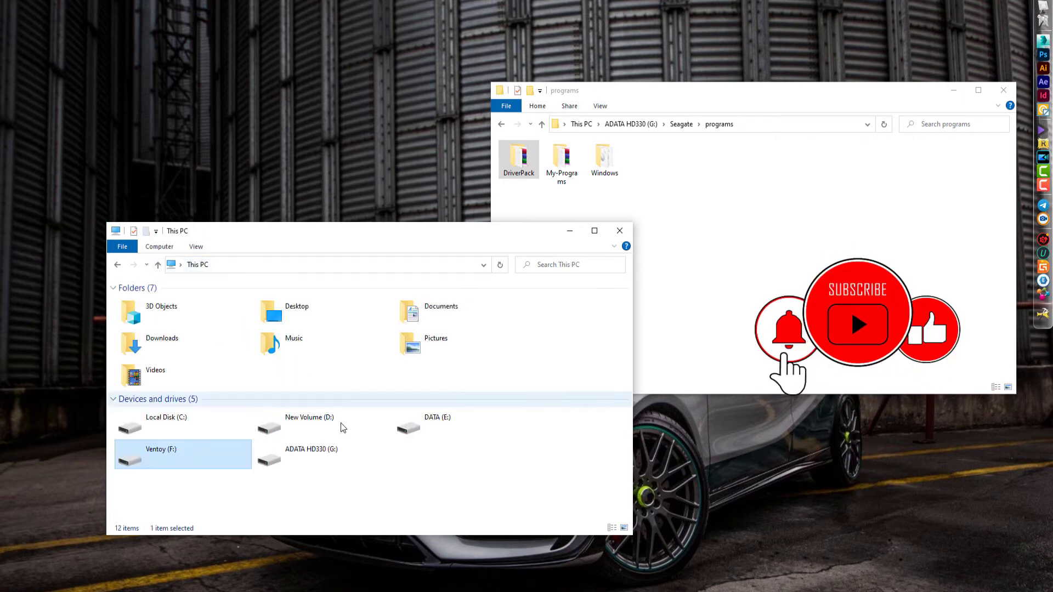
click(176, 481)
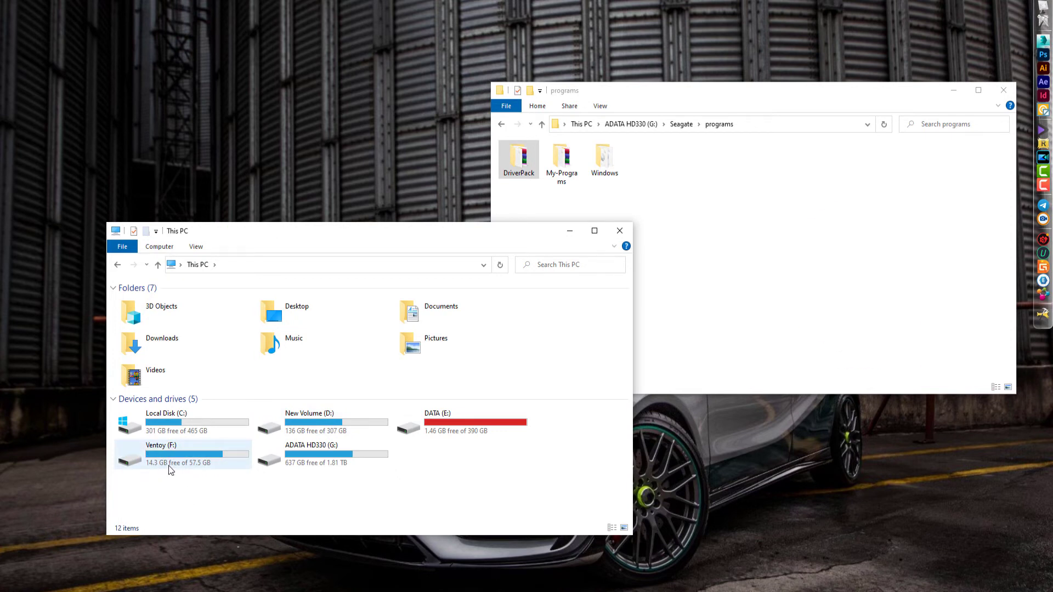
click(206, 461)
double_click(205, 459)
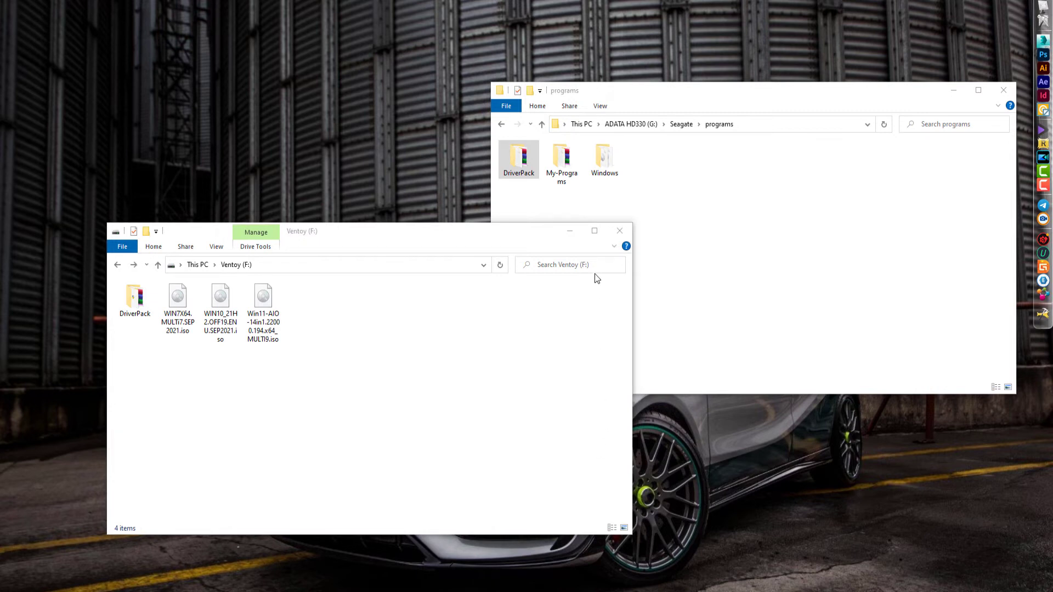
Minimize both folder windows and place Hiren's.BootCD.15.2.iso in the open lower area of the desktop.
click(954, 91)
click(568, 231)
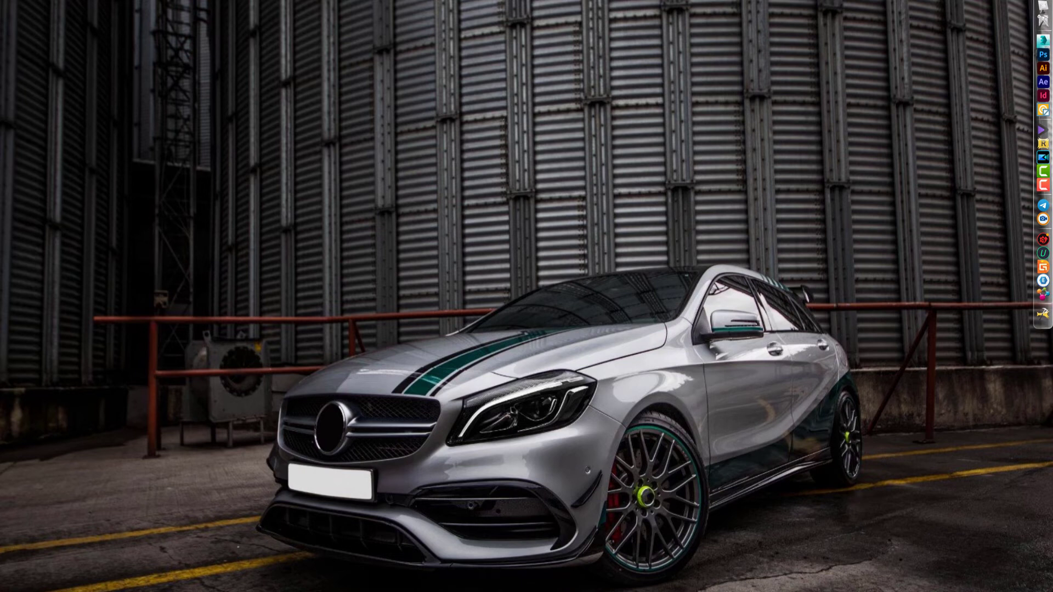
drag(1052, 363, 701, 347)
drag(612, 310, 846, 534)
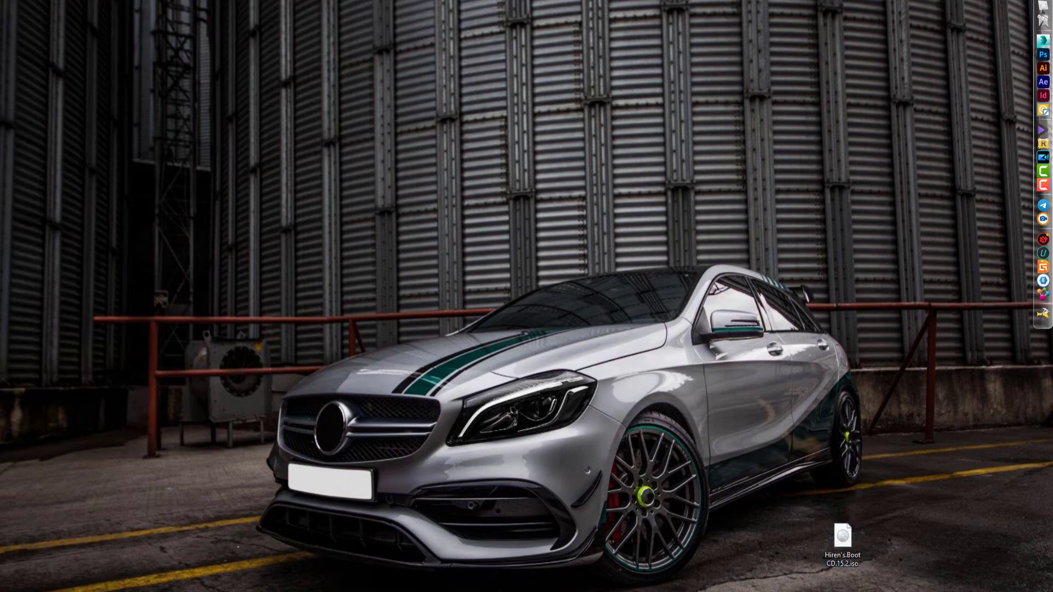
Restore the Ventoy (F:) window and copy Hiren's.BootCD.15.2.iso from the desktop into it.
click(113, 590)
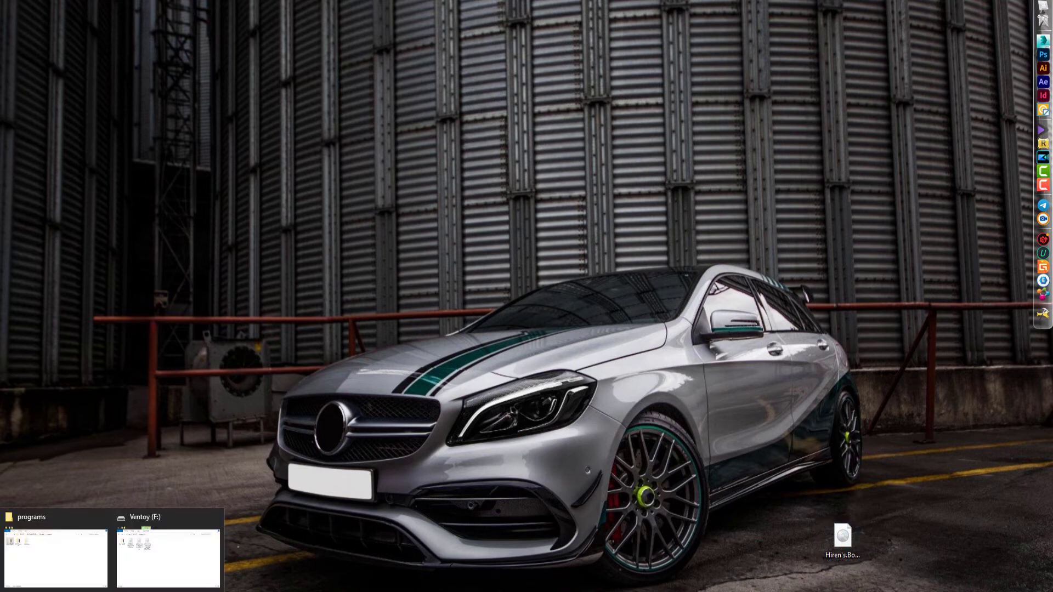
click(159, 555)
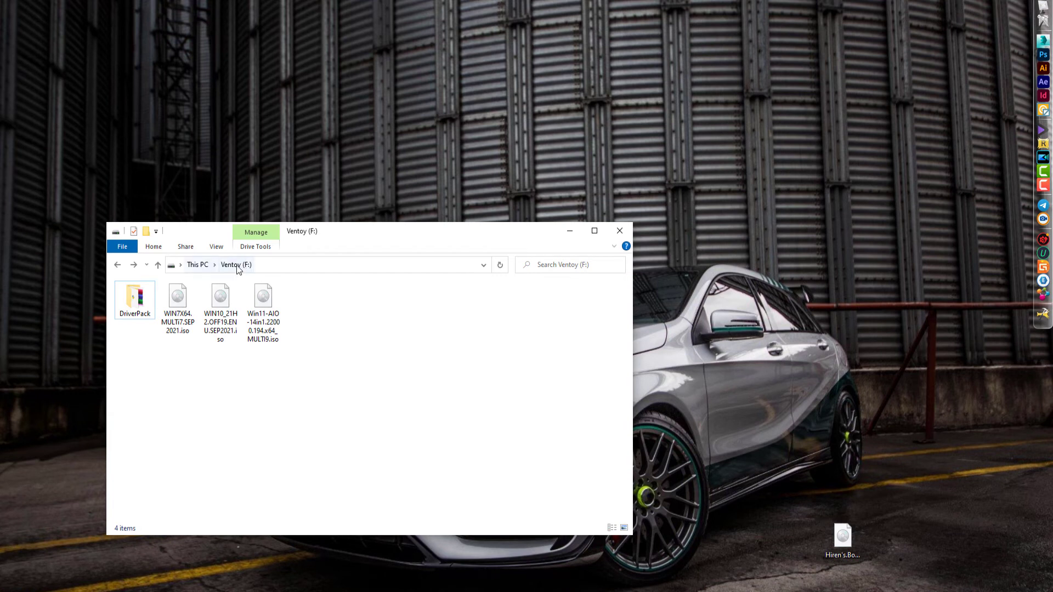
drag(823, 547, 363, 334)
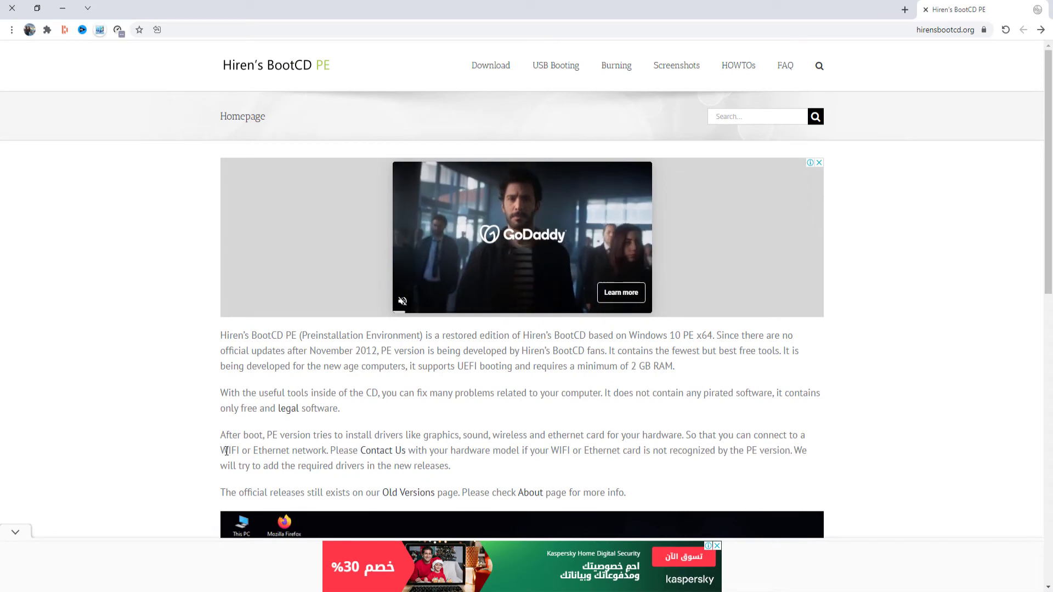
Examine the address and homepage of the Hiren's BootCD PE website, hirensbootcd.org, in the browser.
click(942, 30)
click(937, 28)
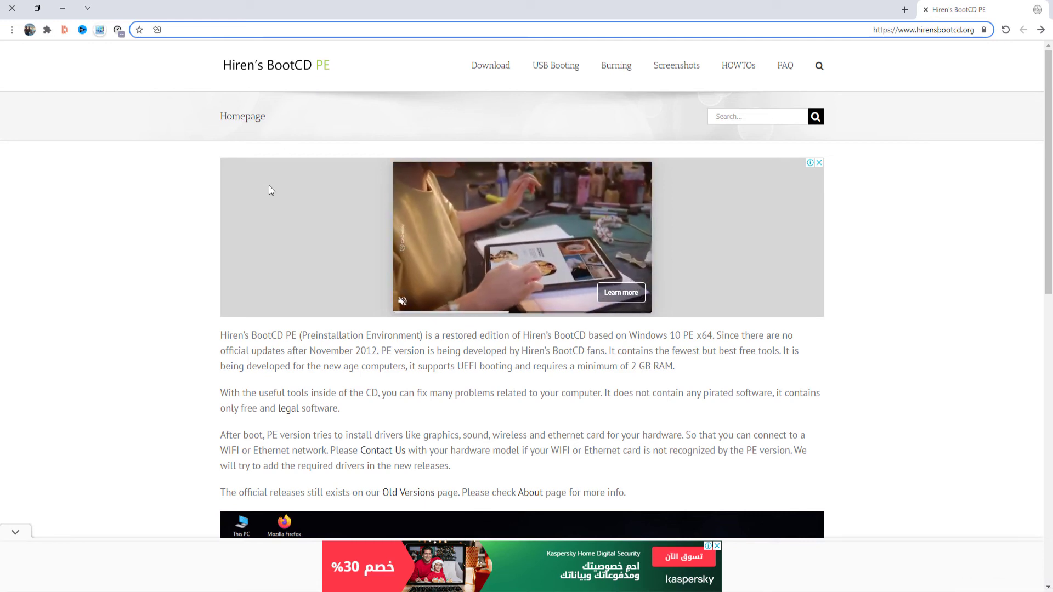
scroll(199, 268, down, 2)
scroll(199, 266, down, 6)
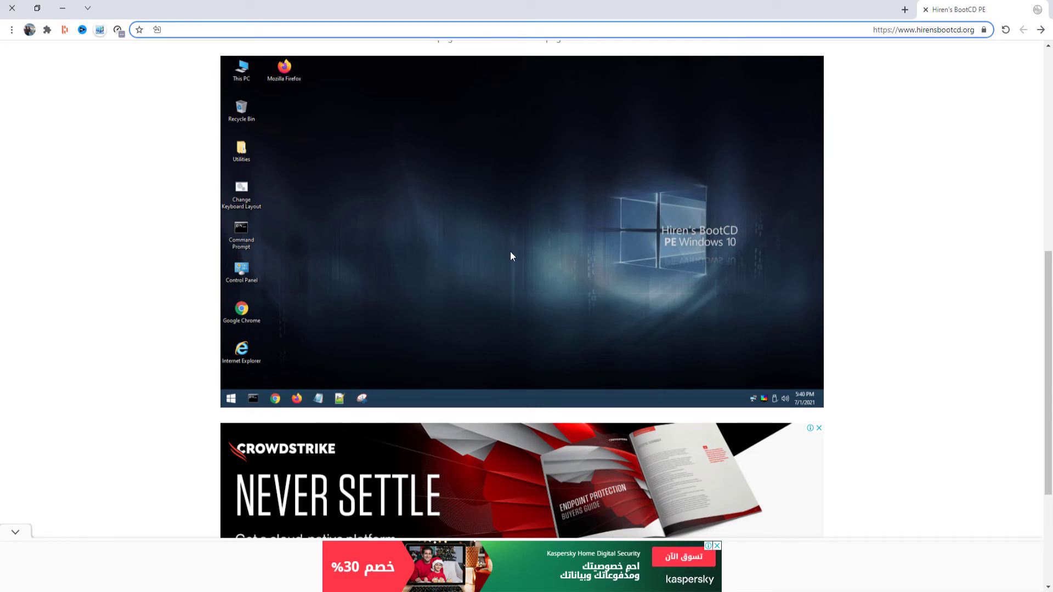
scroll(379, 265, up, 8)
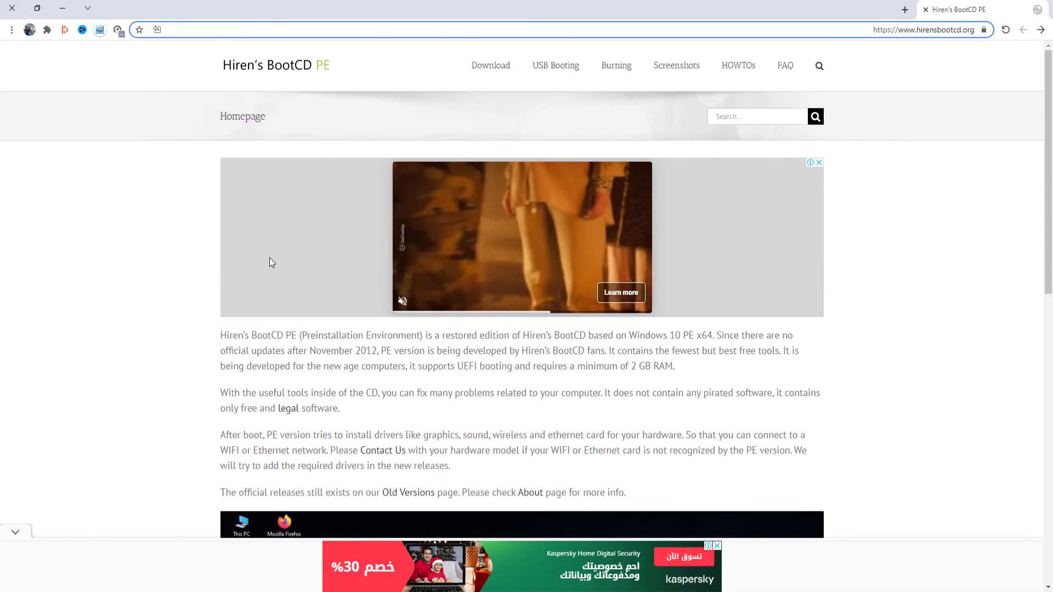
Review the ISO contents on the site's Download page and download HBCD_PE_x64.iso into the hiren's boot folder on the desktop.
click(491, 76)
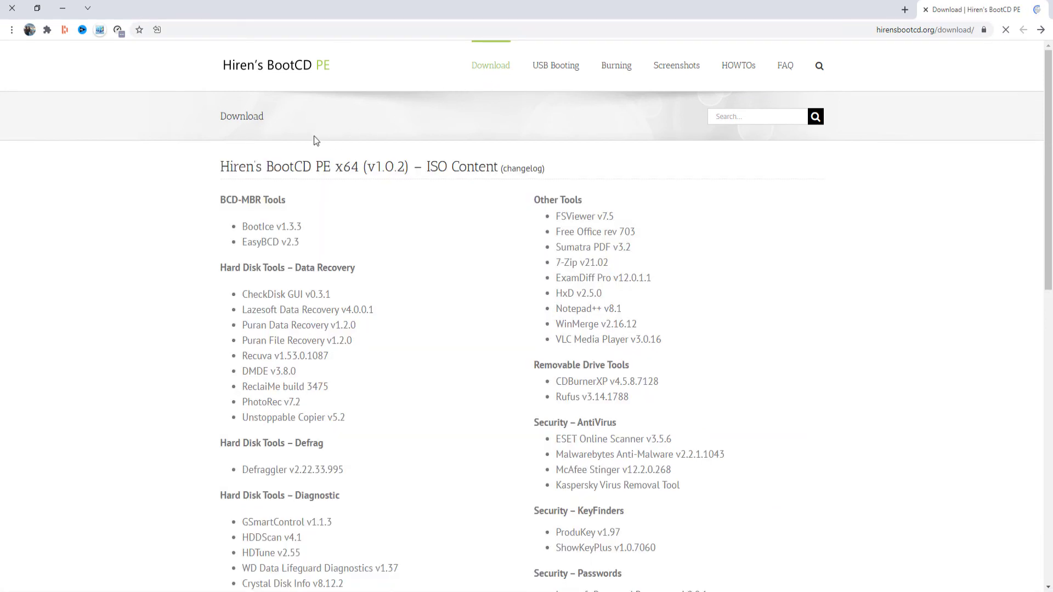
scroll(202, 338, down, 3)
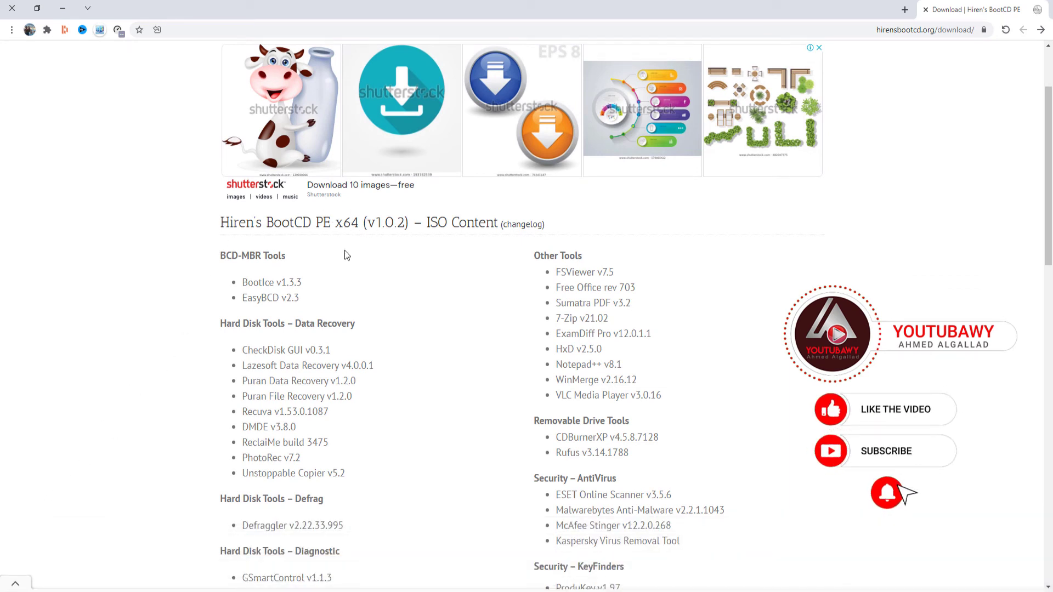
scroll(336, 264, down, 2)
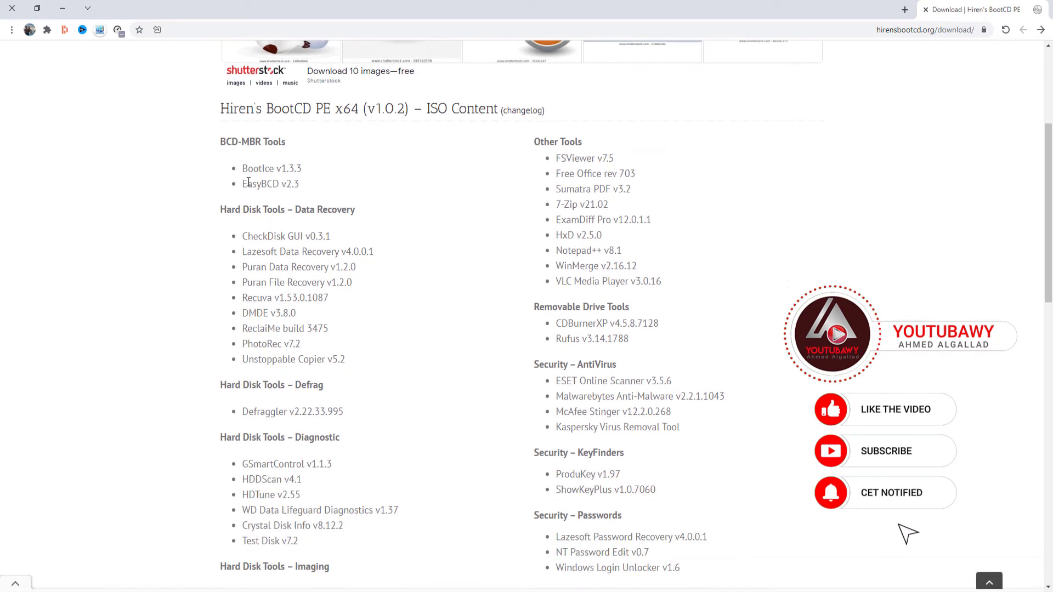
scroll(254, 164, down, 2)
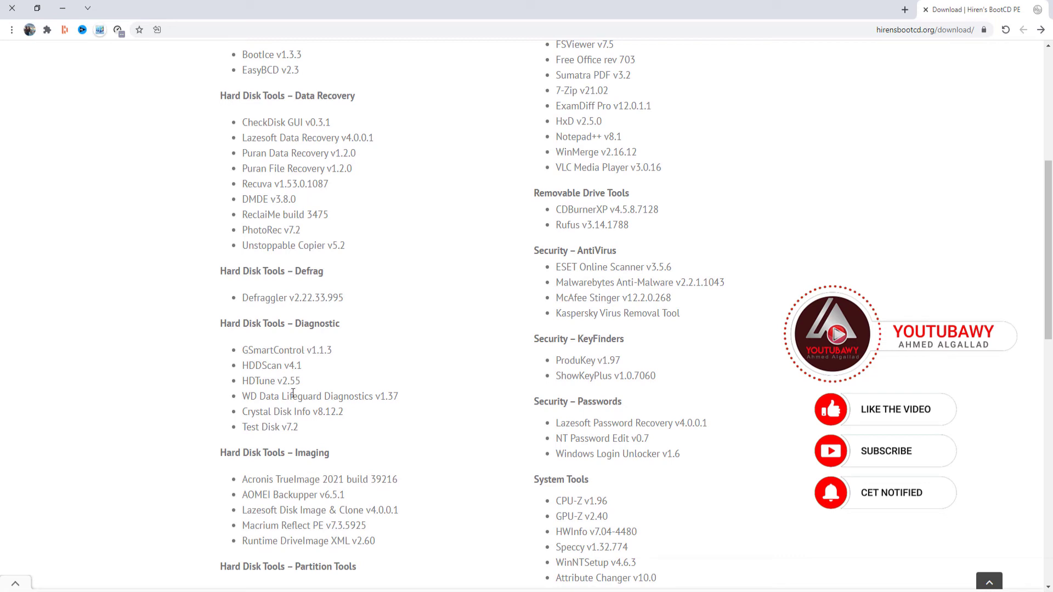
scroll(294, 393, down, 3)
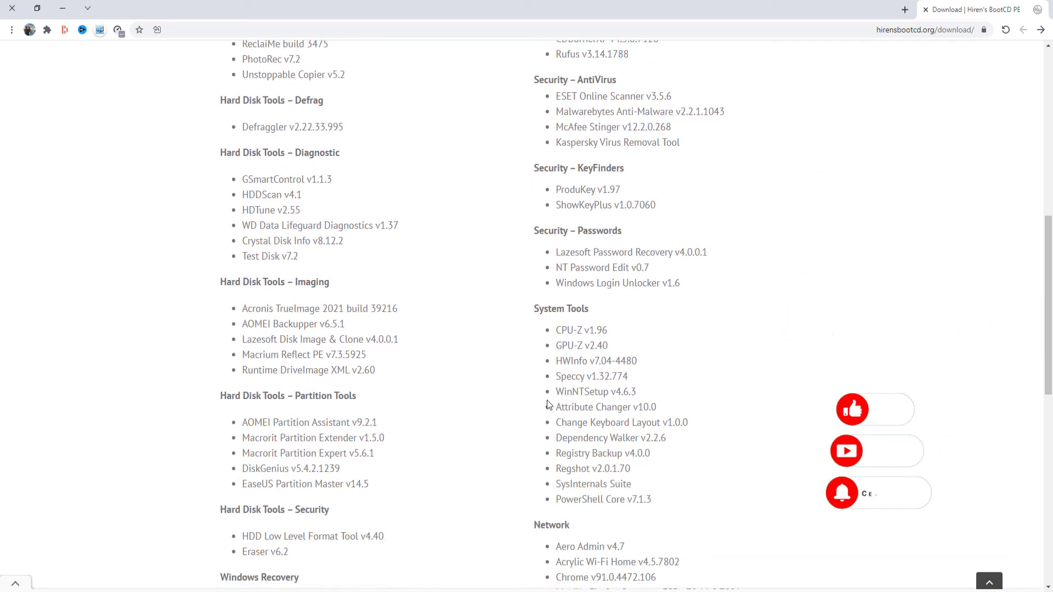
scroll(549, 405, down, 4)
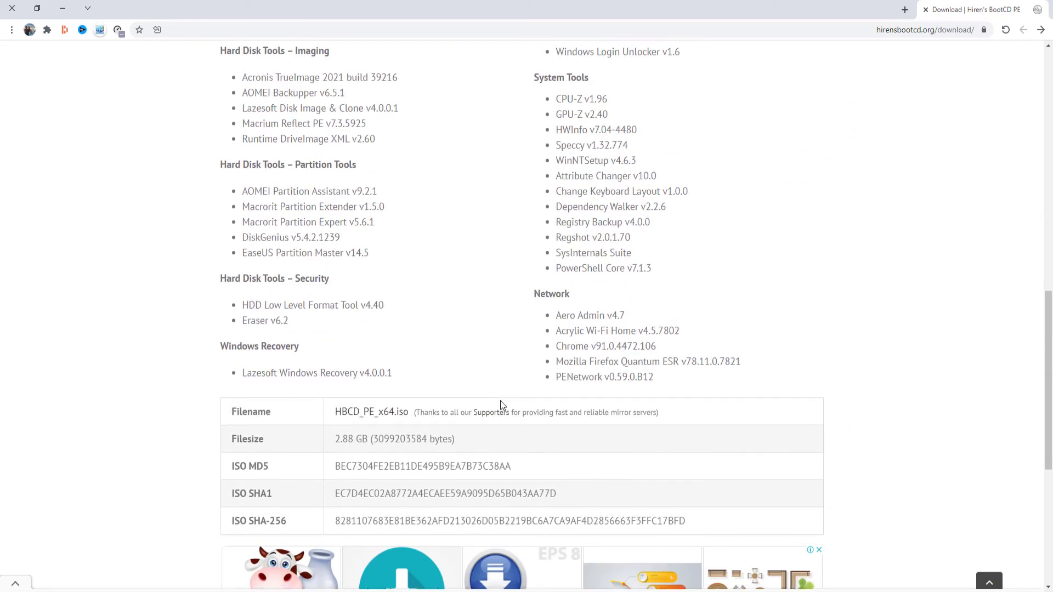
scroll(500, 405, down, 1)
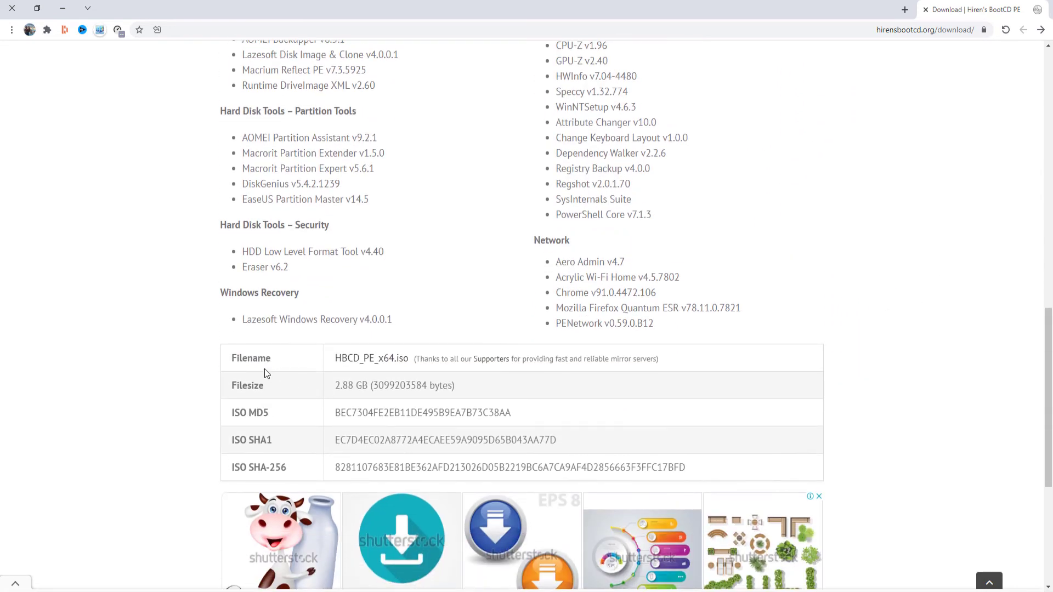
click(391, 362)
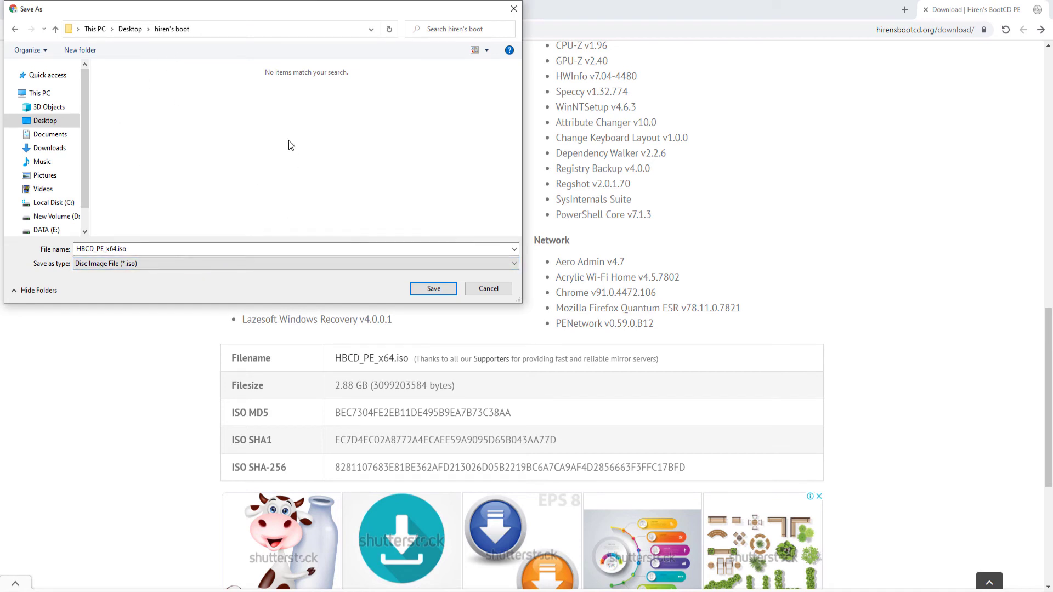
click(433, 289)
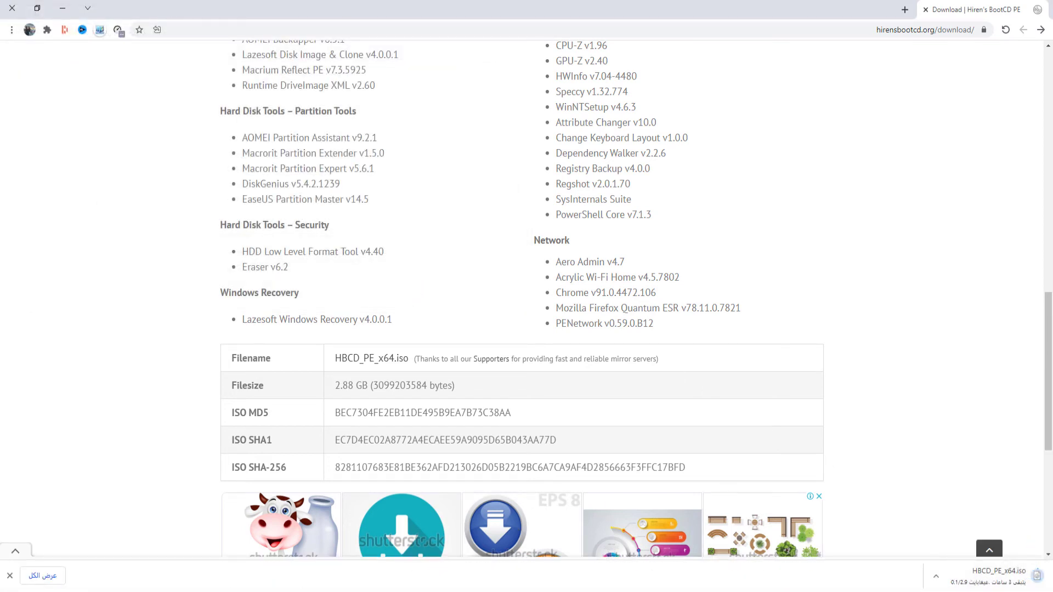
Return to the Ventoy (F:) window, check its Windows ISOs, Hiren's.BootCD.15.2.iso and DriverPack folder, and close the window.
key(super+d)
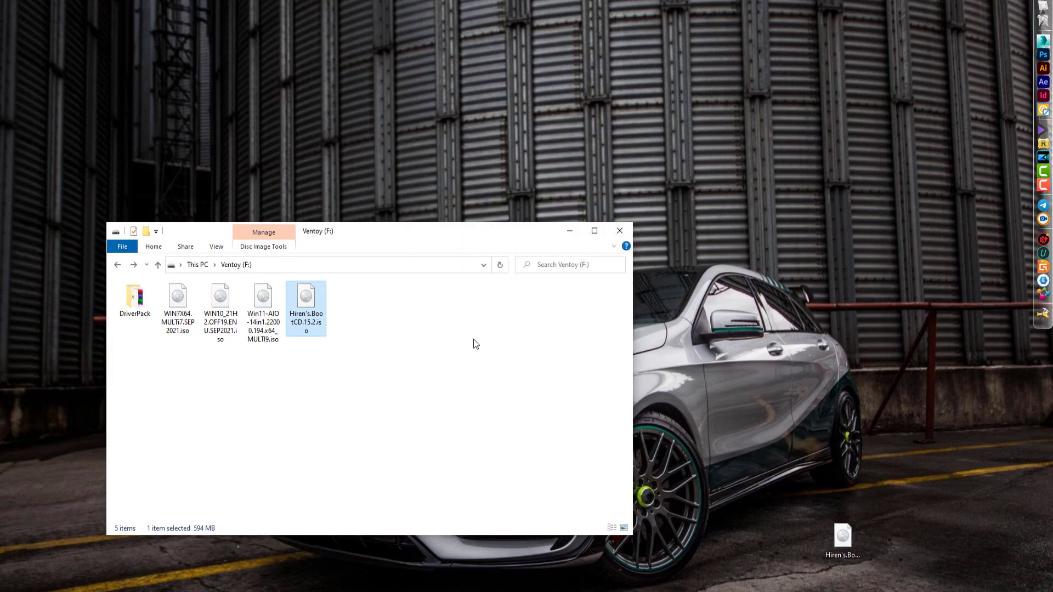
click(177, 310)
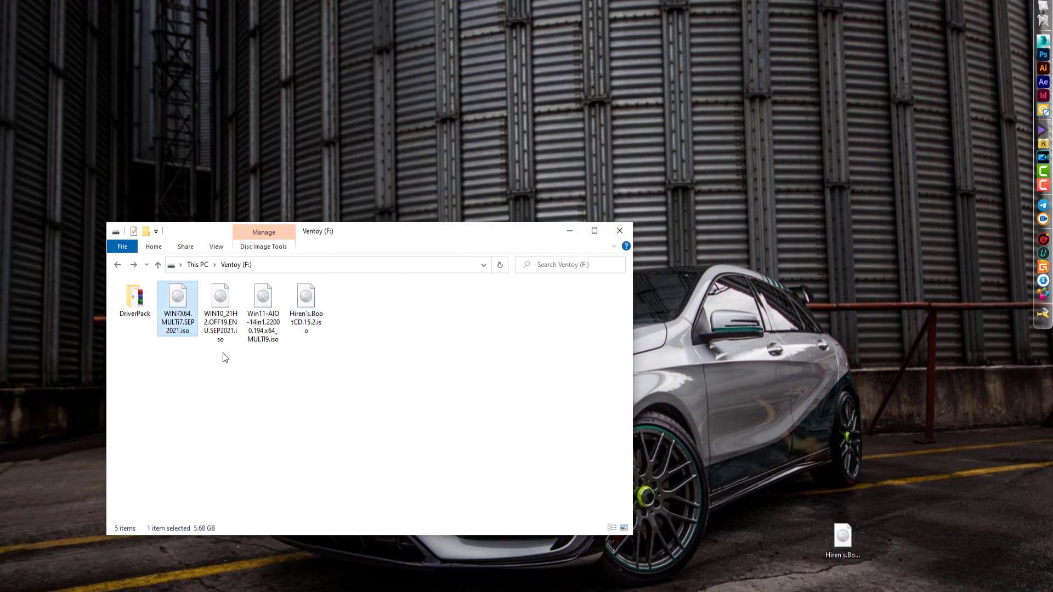
click(220, 328)
click(267, 323)
click(301, 325)
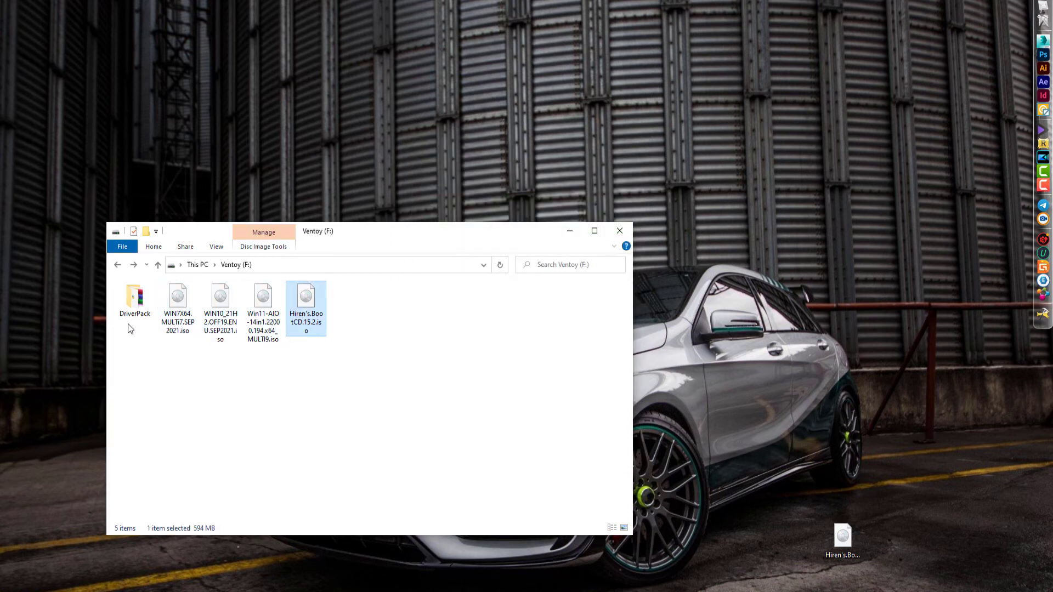
click(132, 315)
click(268, 397)
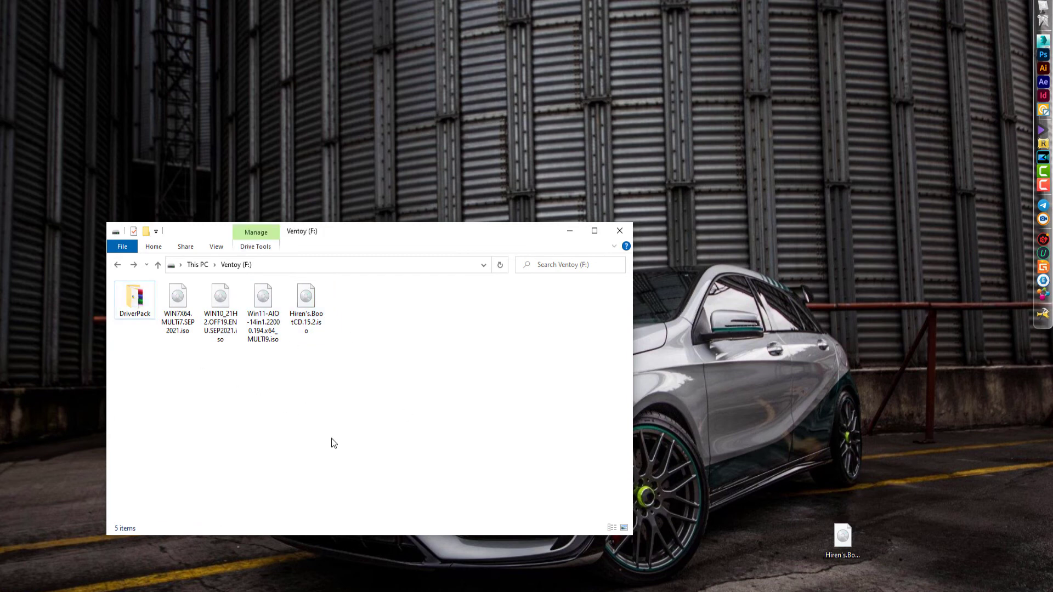
click(618, 232)
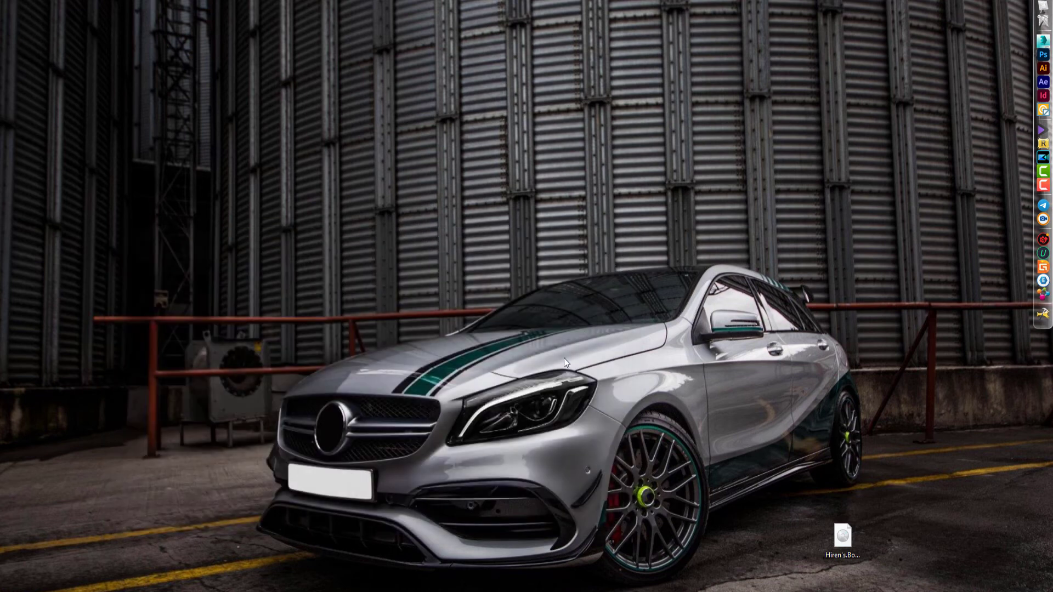